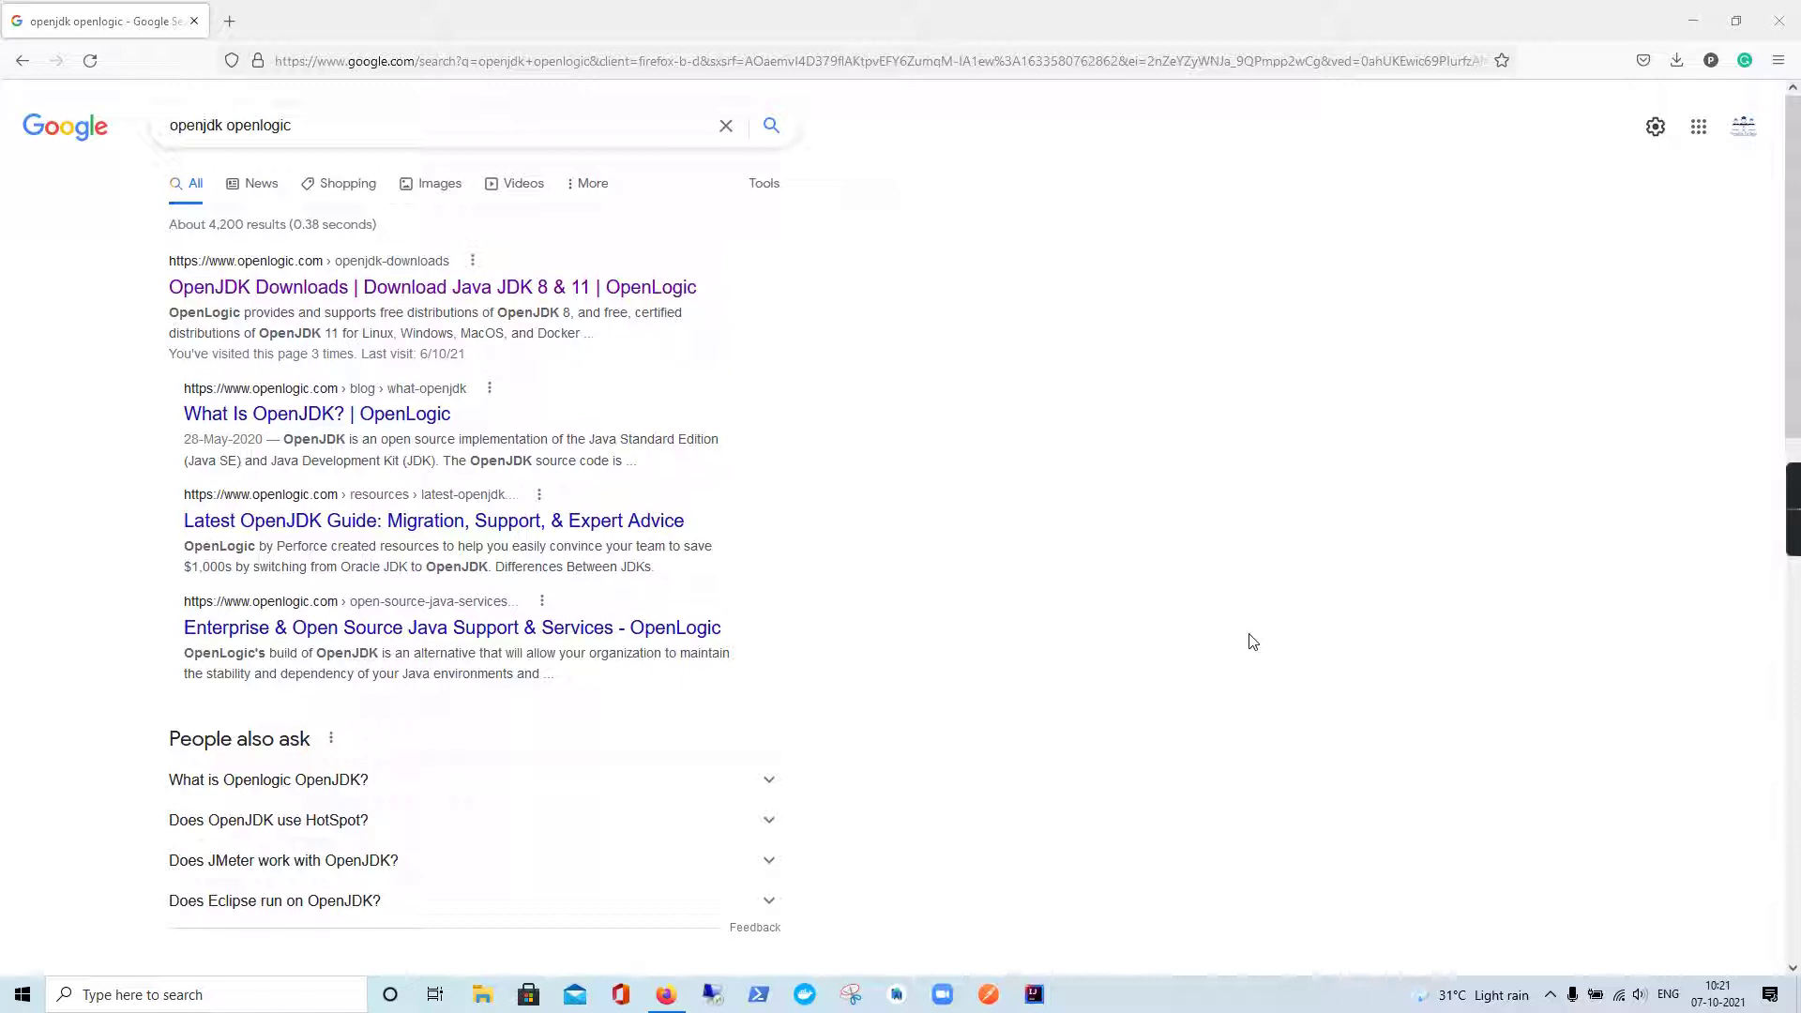
Check the Java version in Command Prompt, then close the window
click(194, 994)
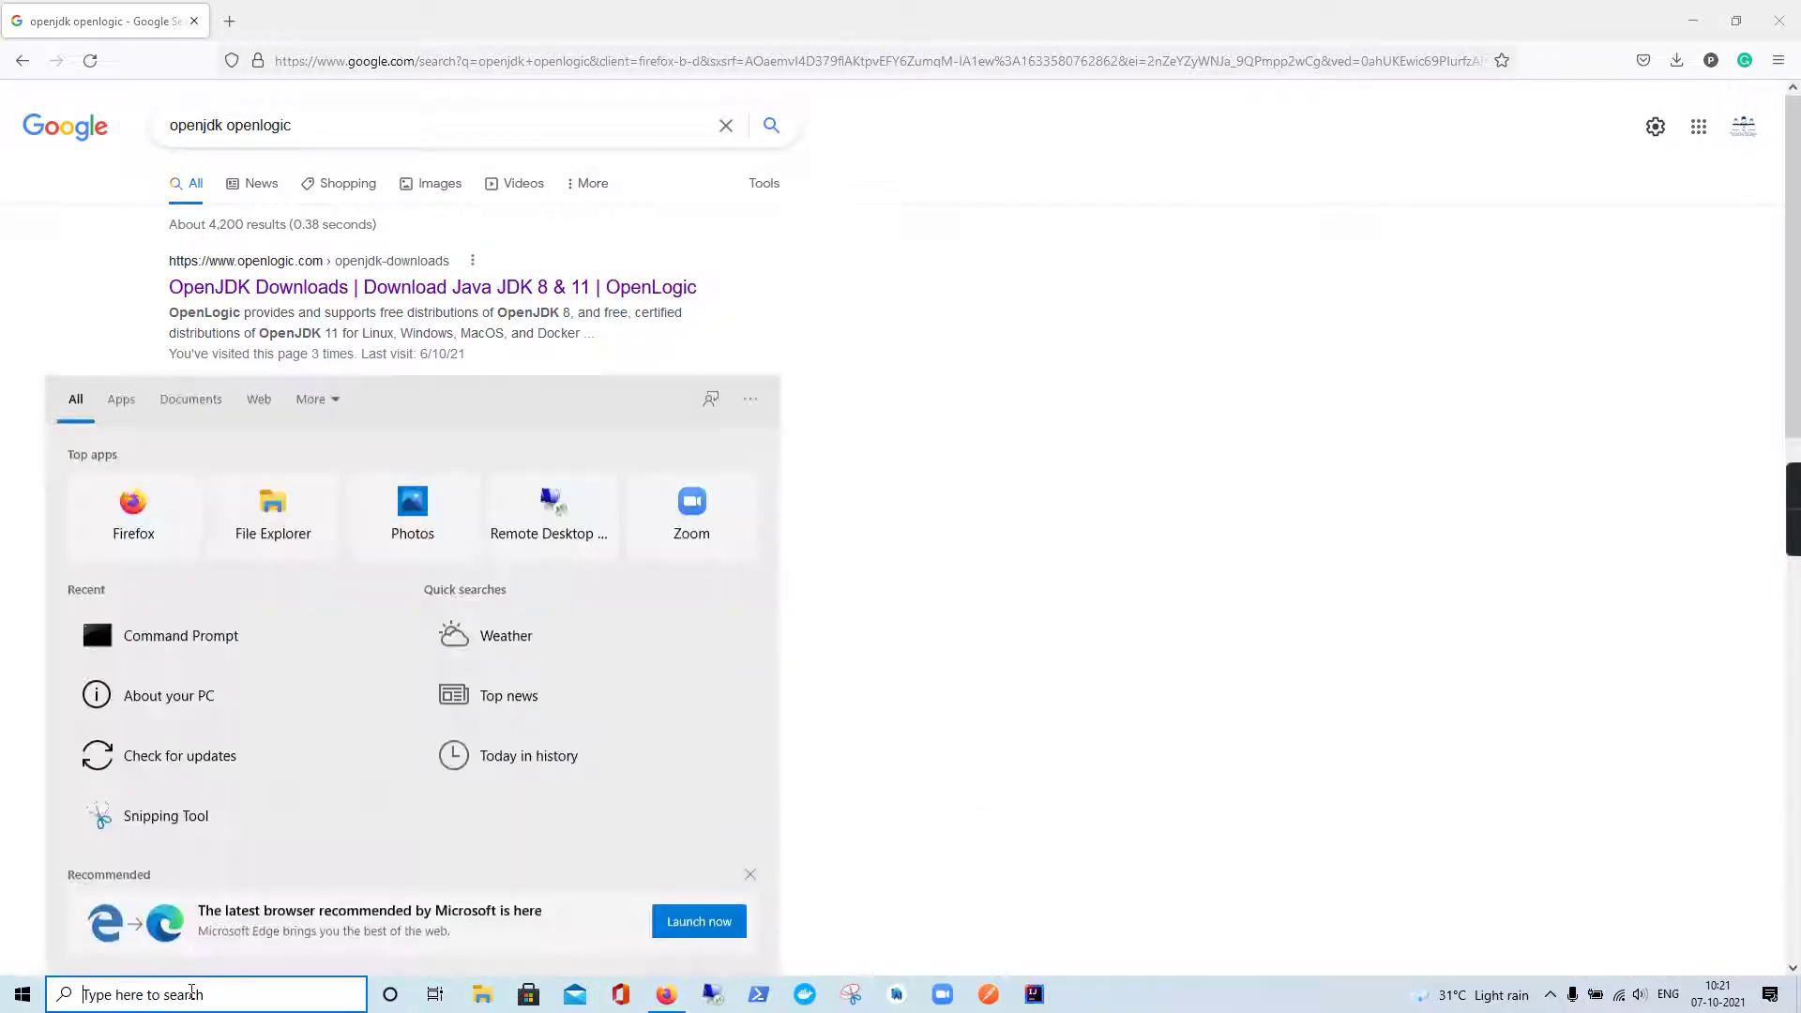
text(cmd)
key(Return)
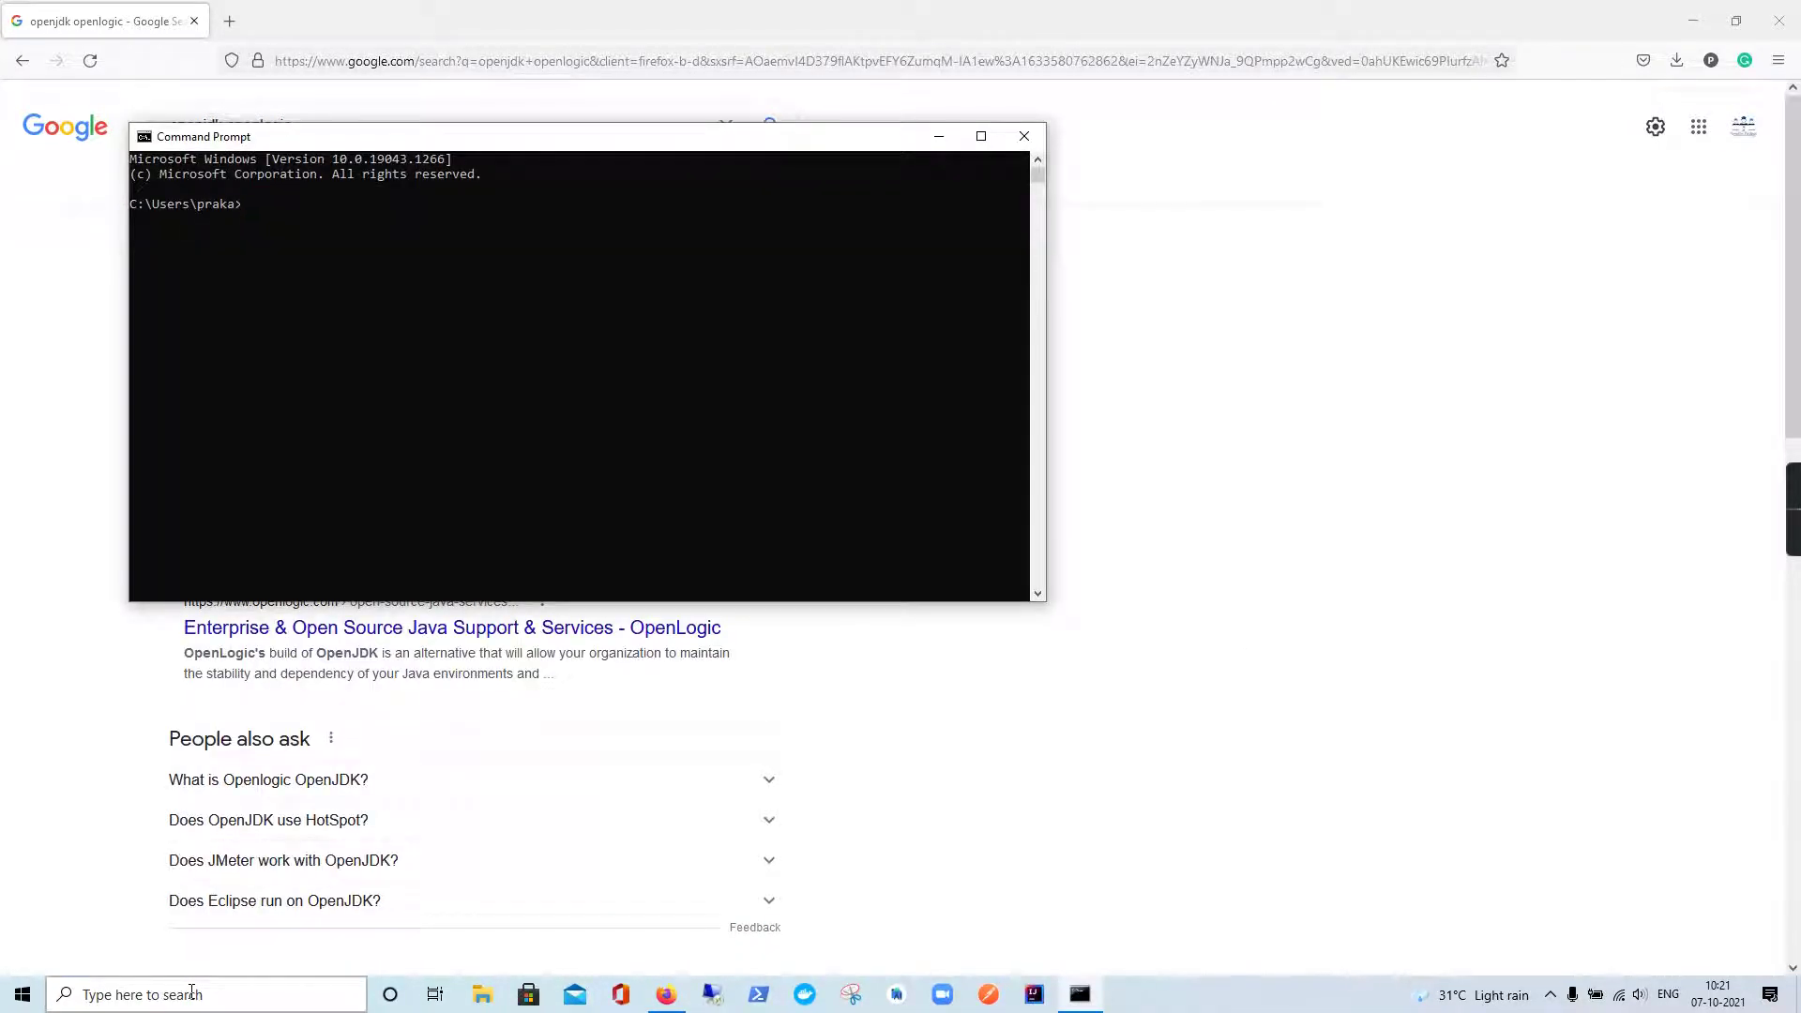
text(java -version)
key(Return)
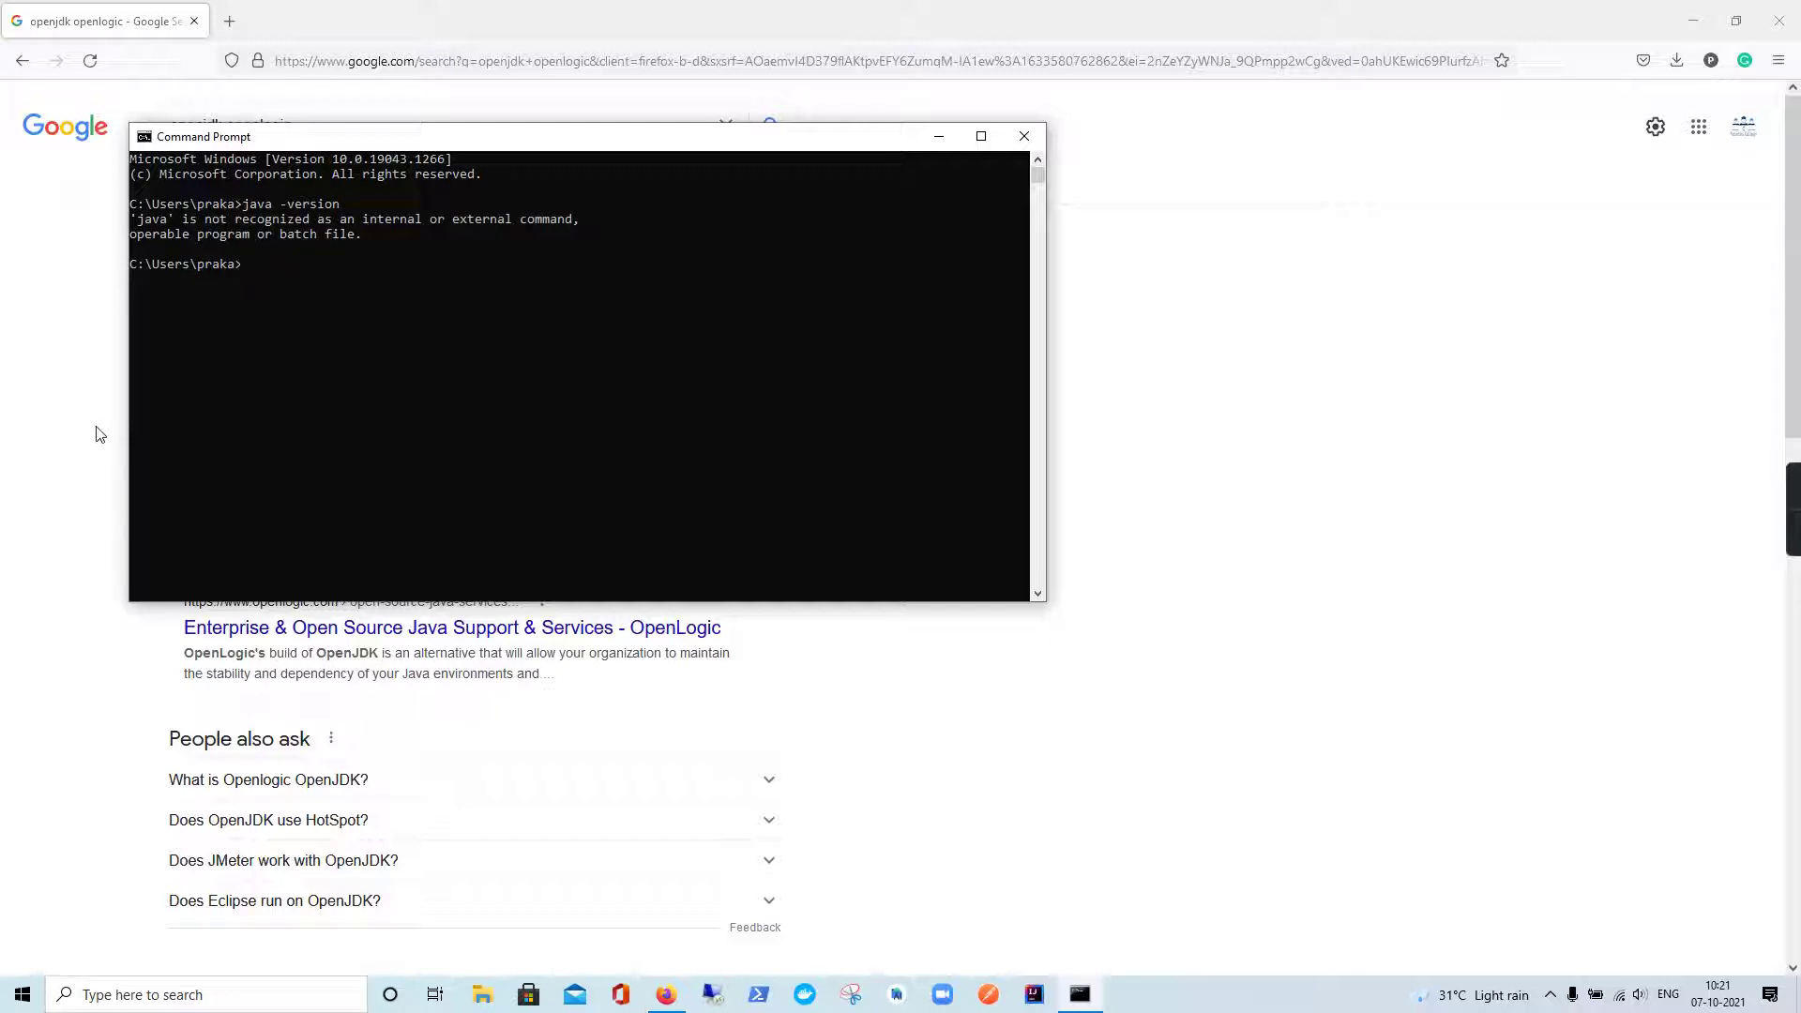
click(1028, 136)
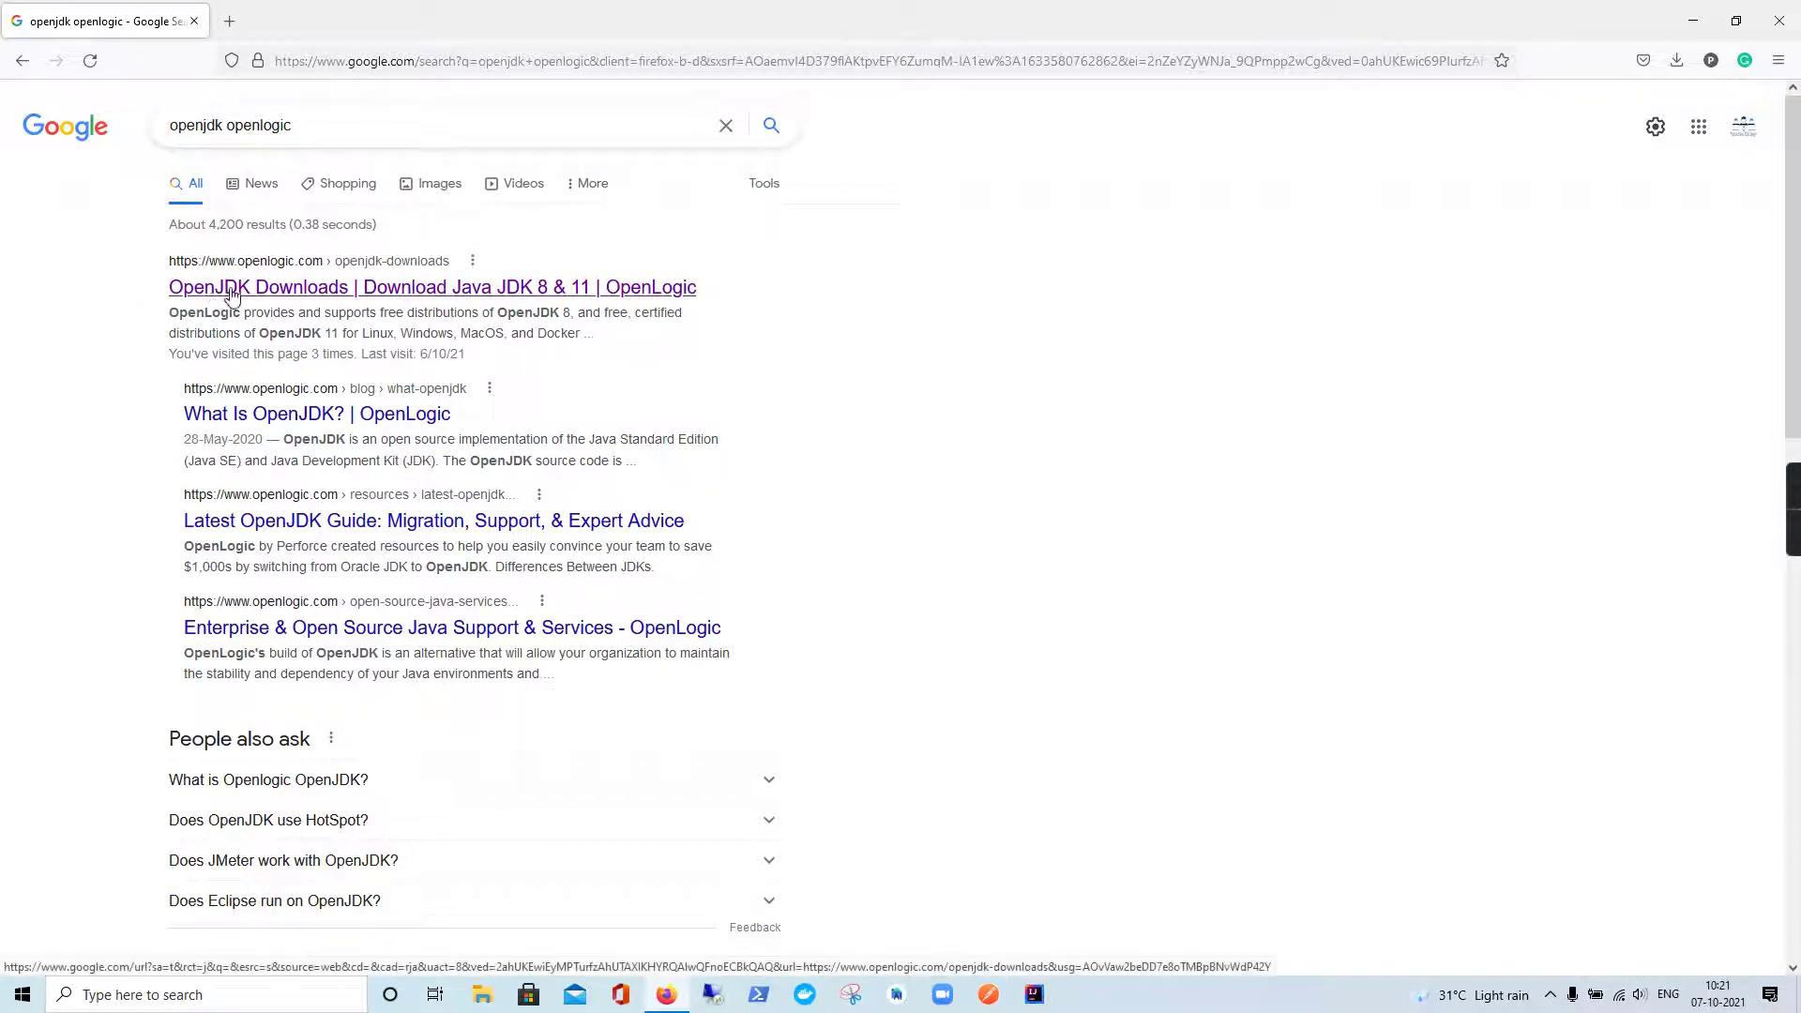
Open the 'OpenJDK Downloads | OpenLogic' search result in a new tab and switch to it
ctrl+click(284, 292)
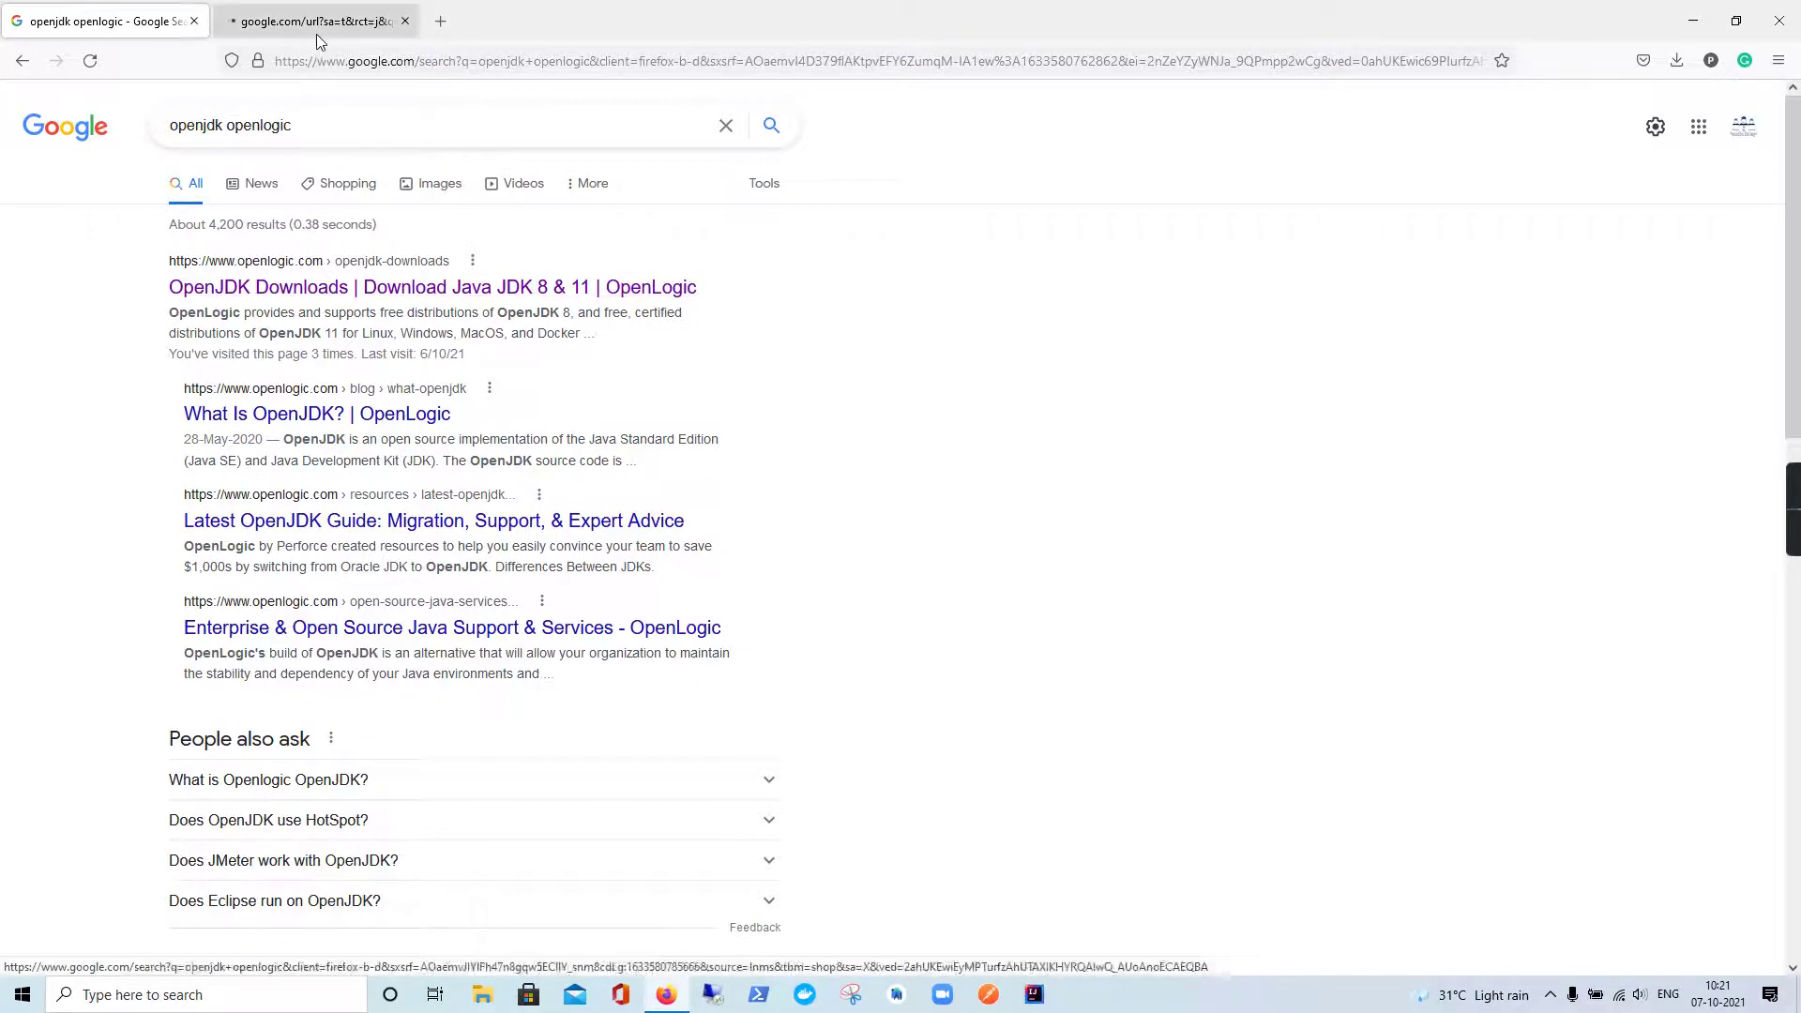
click(318, 21)
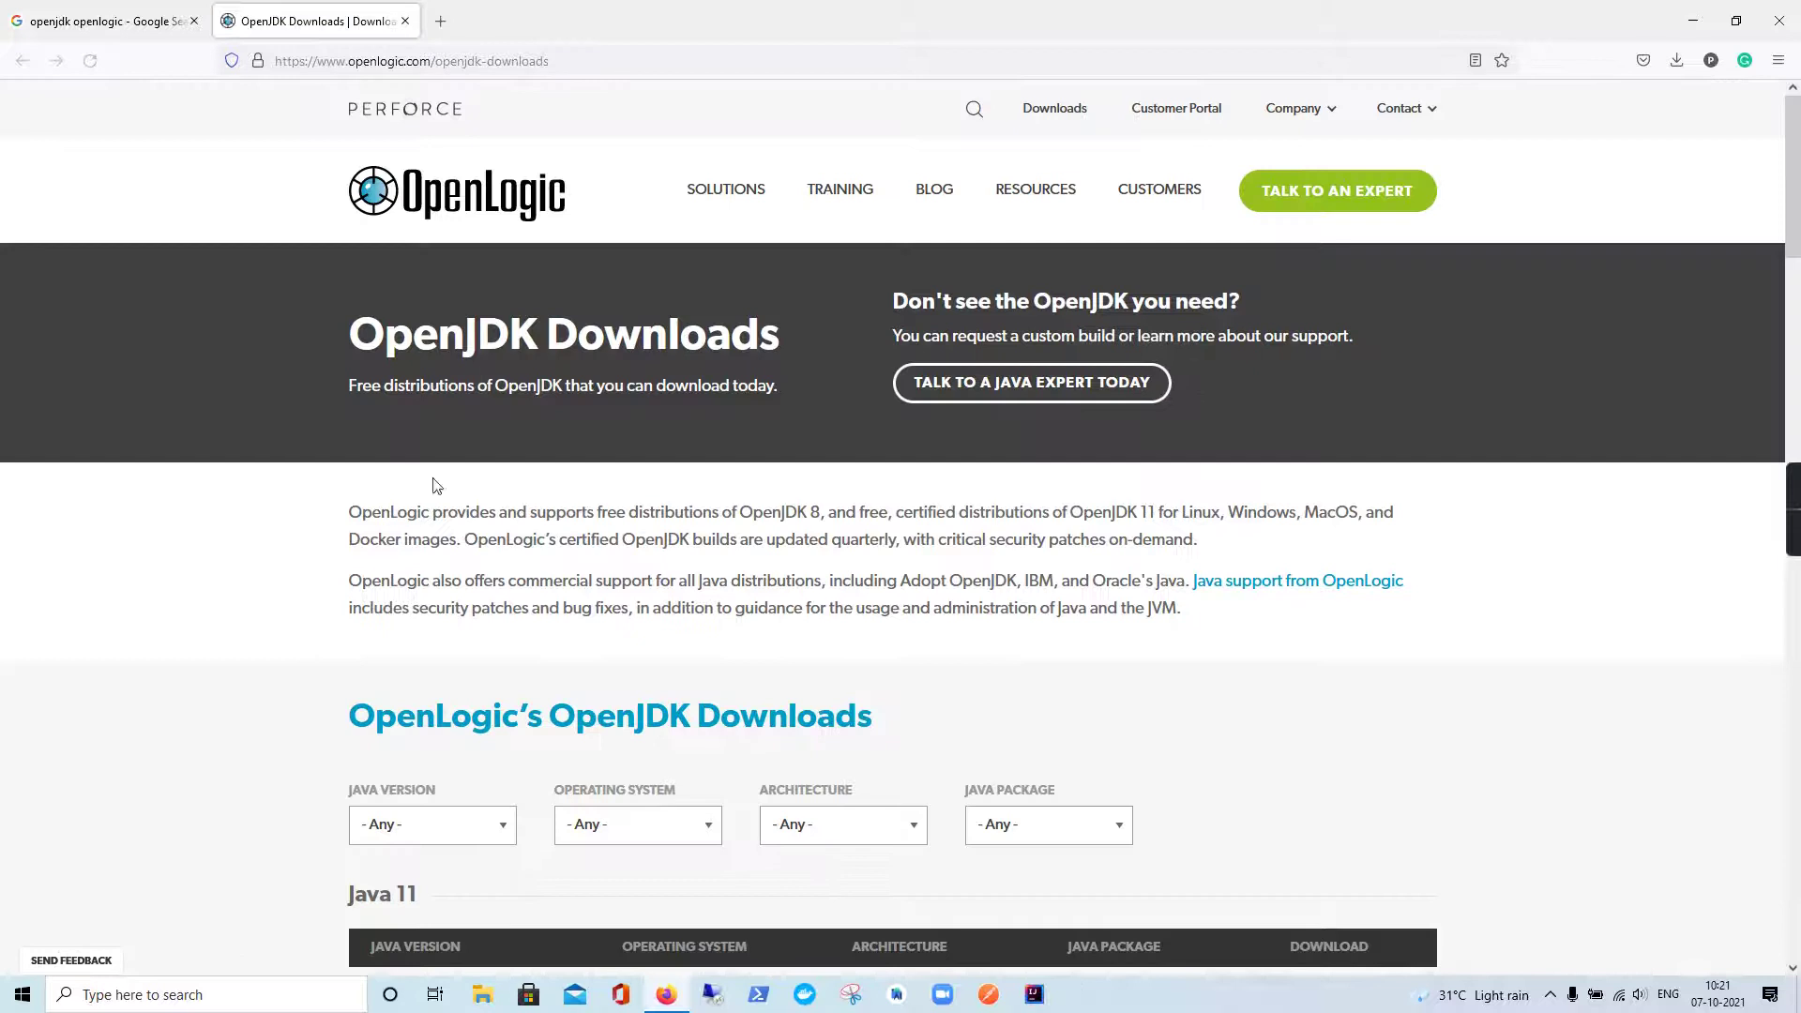
scroll(438, 486, down, 2)
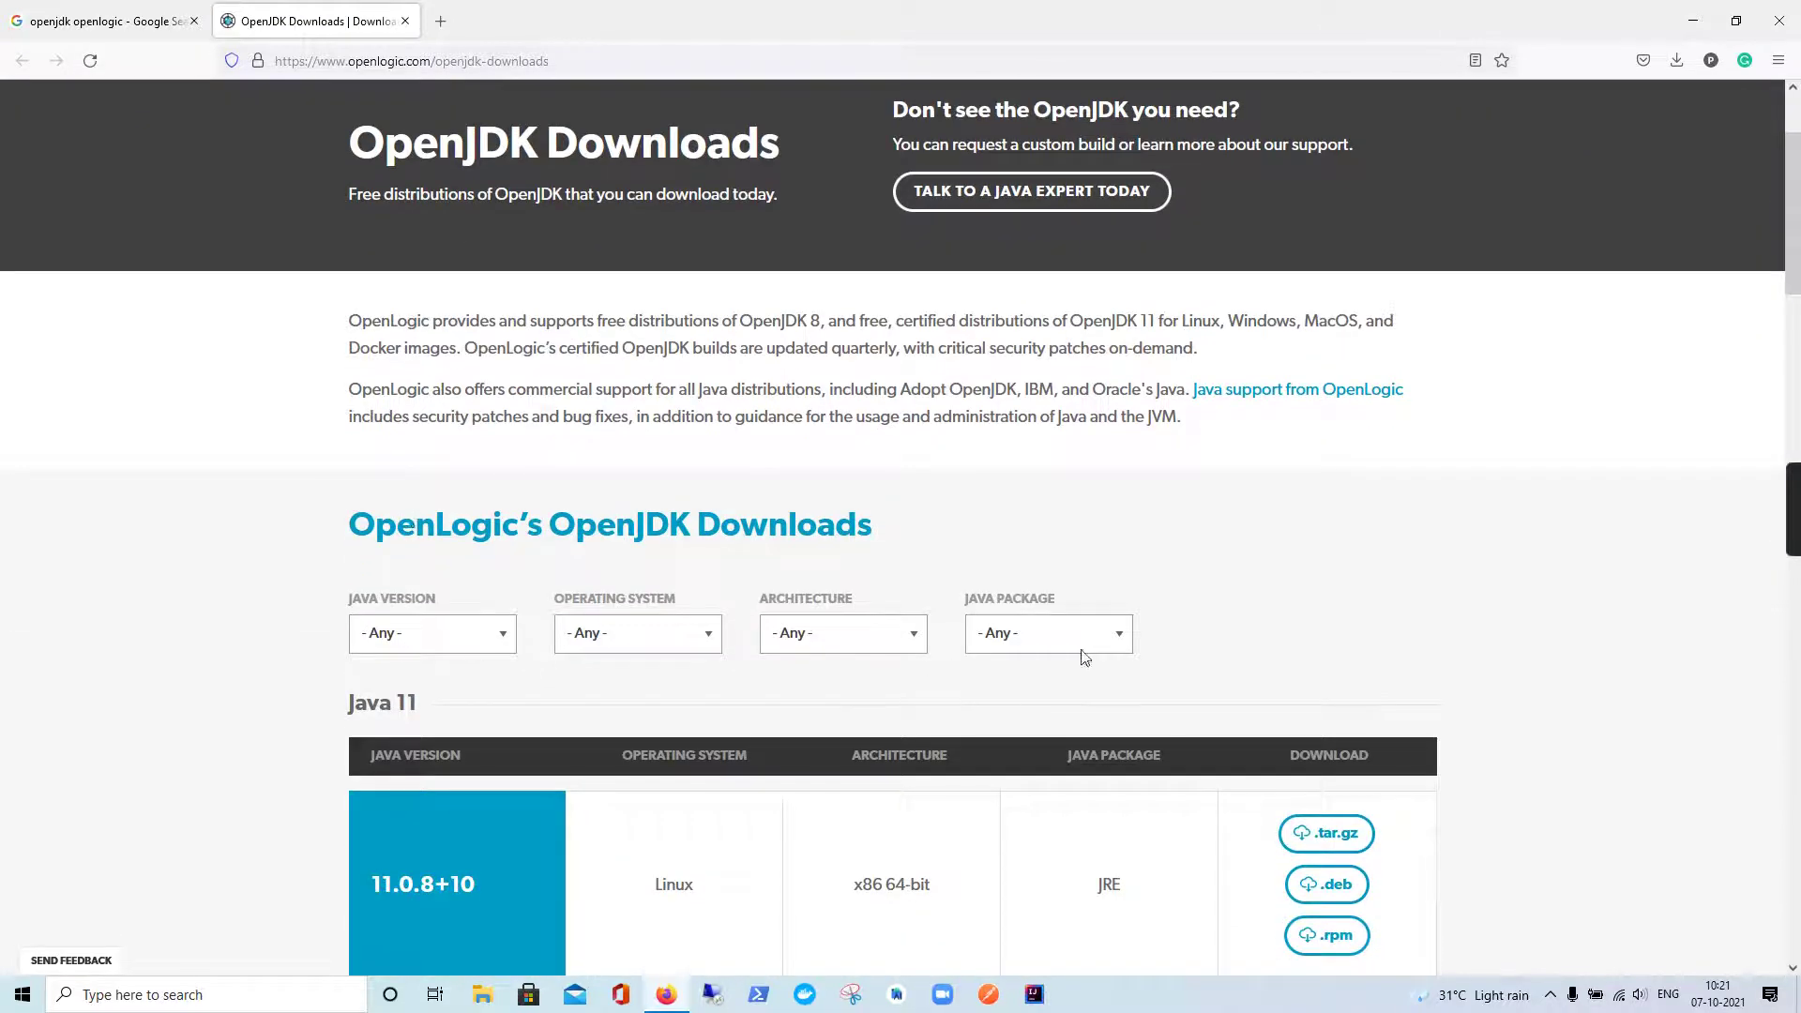
scroll(323, 605, down, 3)
scroll(394, 464, down, 2)
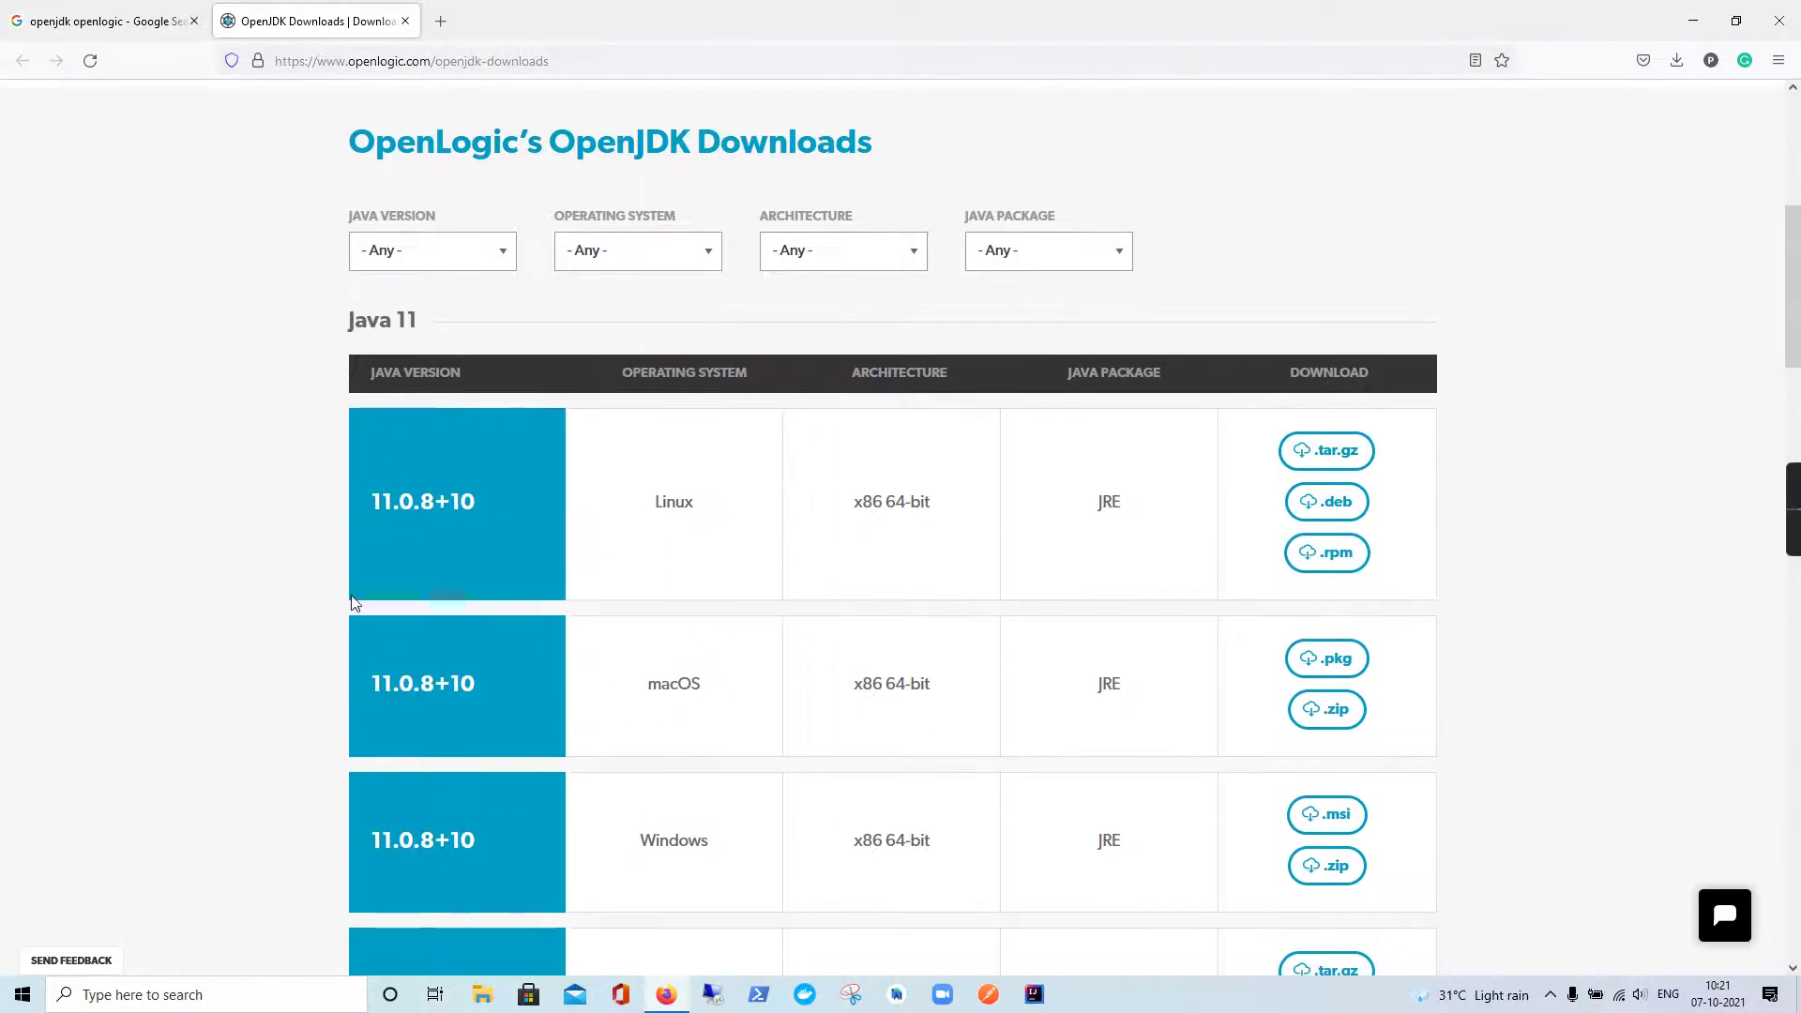
scroll(354, 603, down, 3)
scroll(297, 633, up, 4)
scroll(297, 577, up, 1)
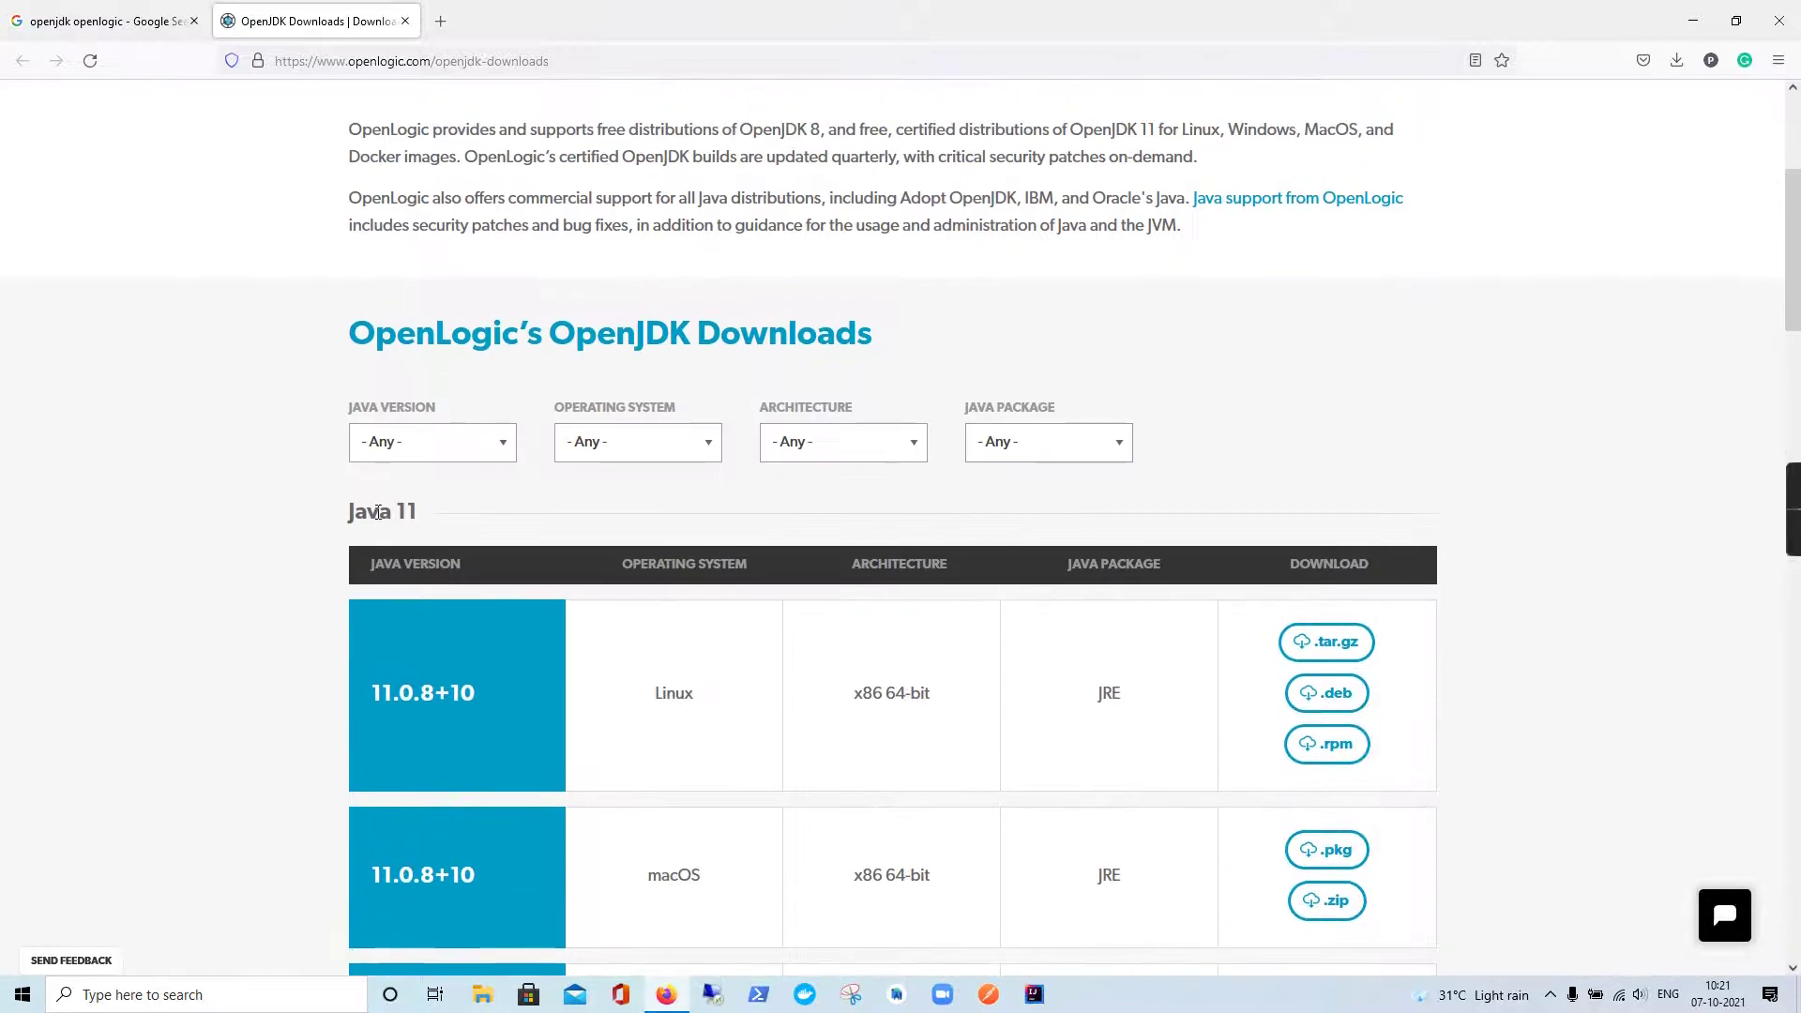
Filter OpenLogic downloads to Java 11, Windows, x86 64-bit and the JDK package
click(458, 448)
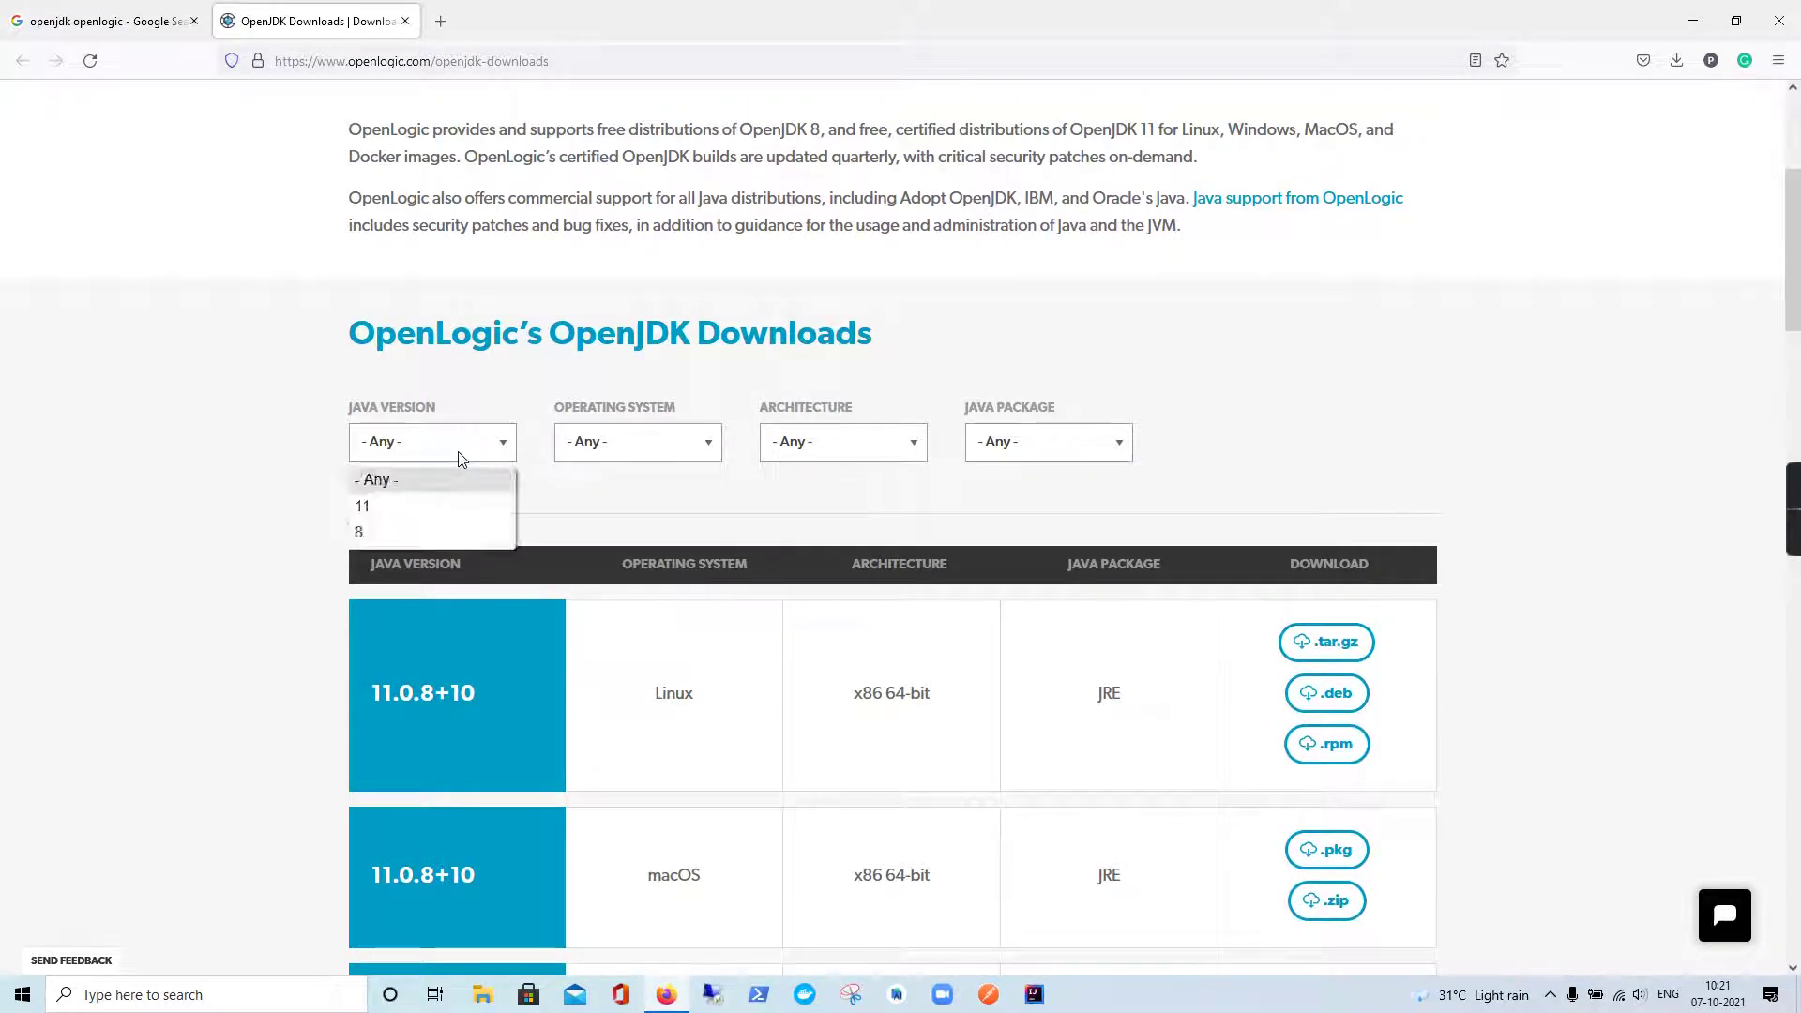
click(469, 502)
click(638, 441)
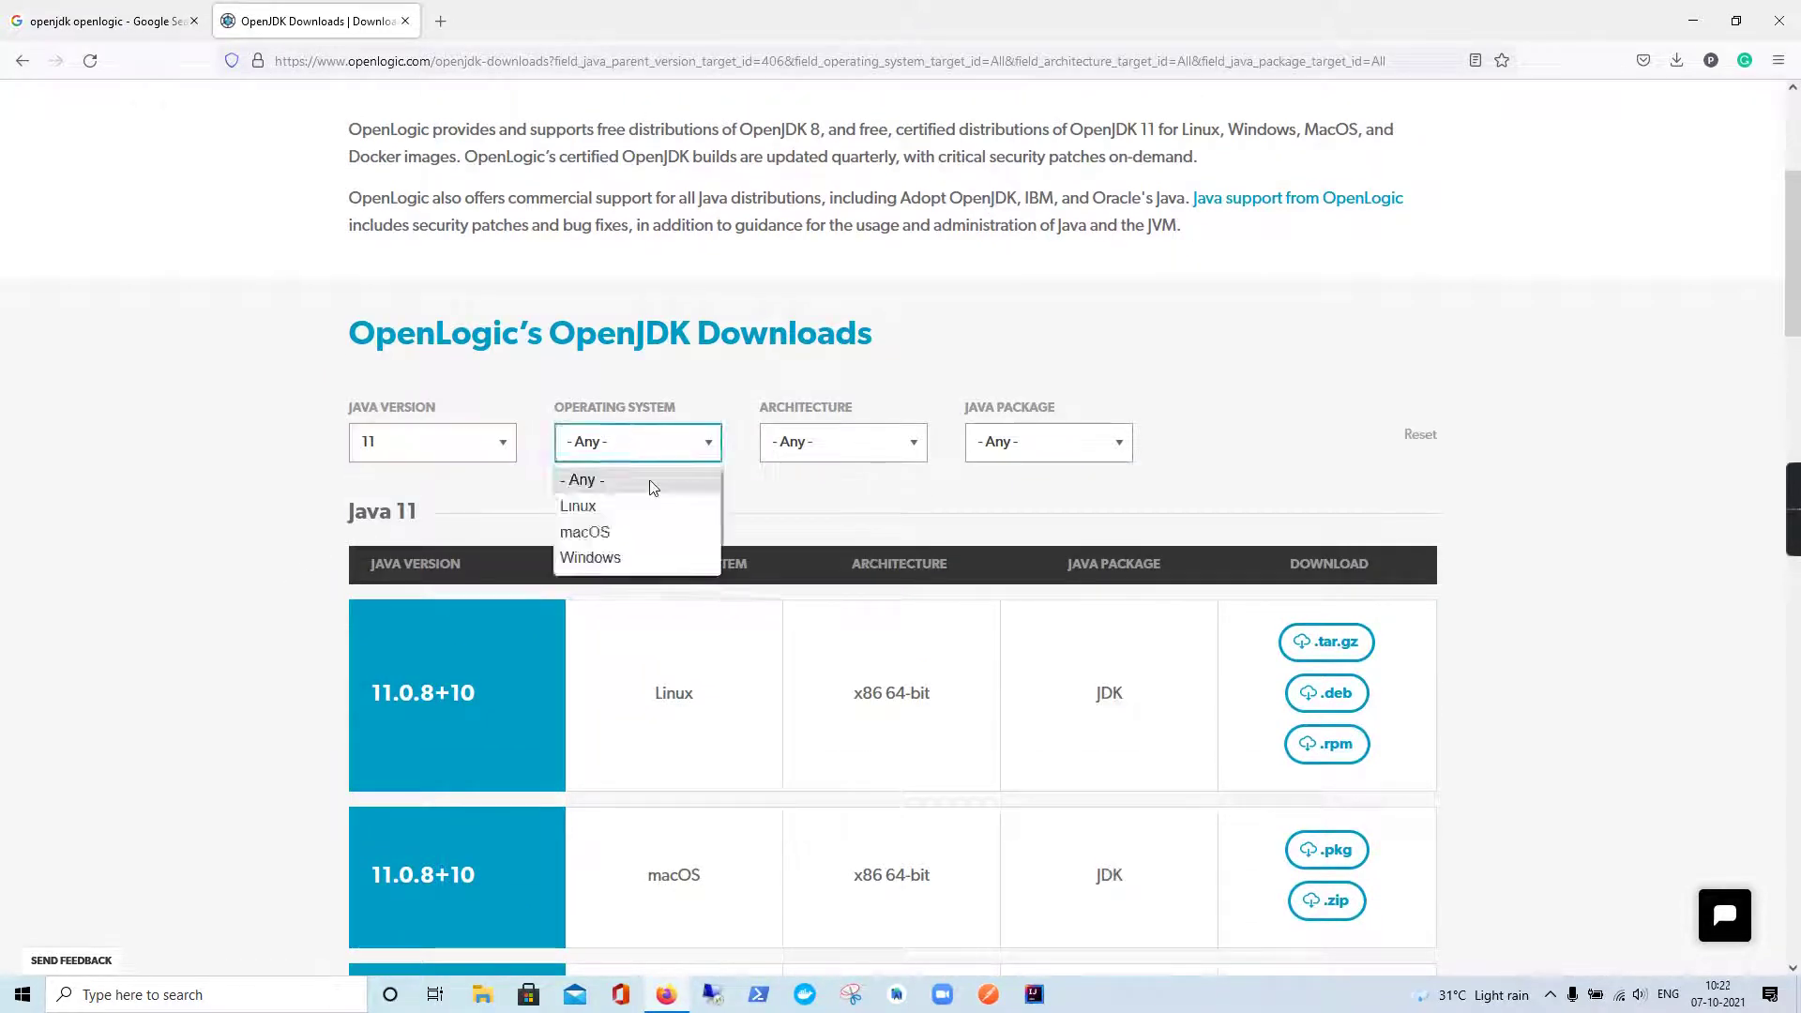
click(649, 557)
click(846, 444)
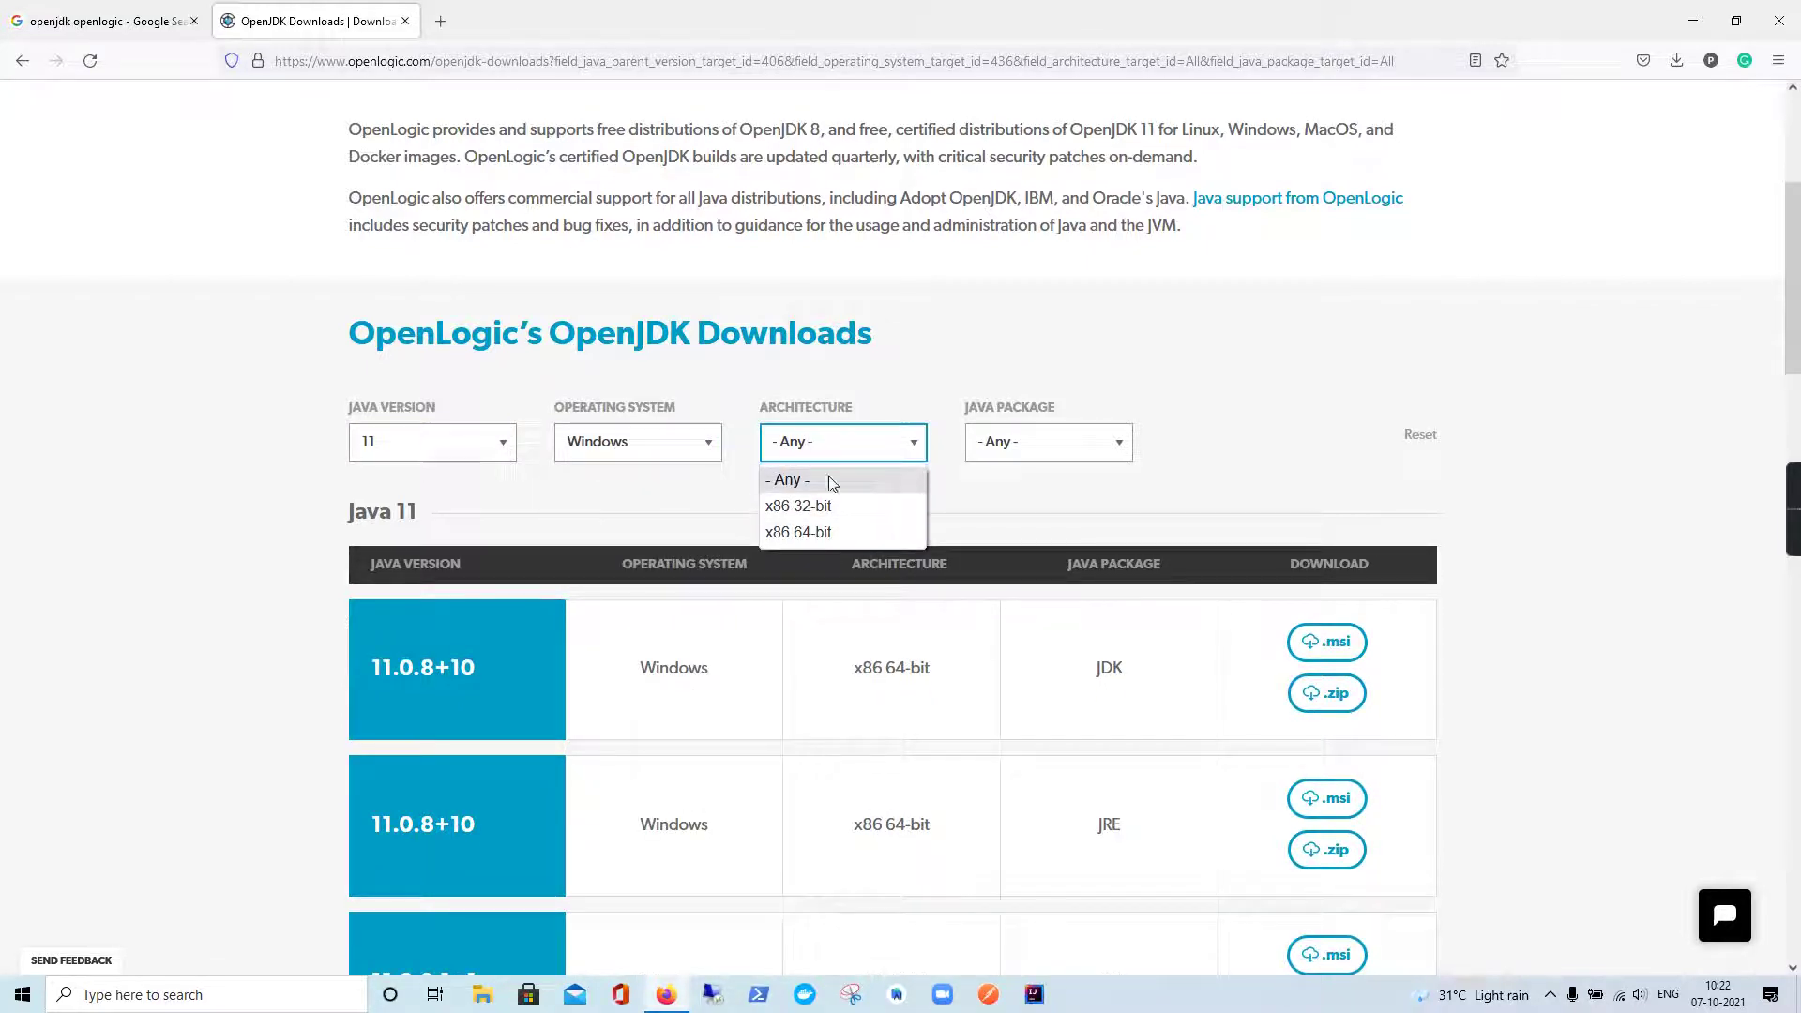
click(829, 534)
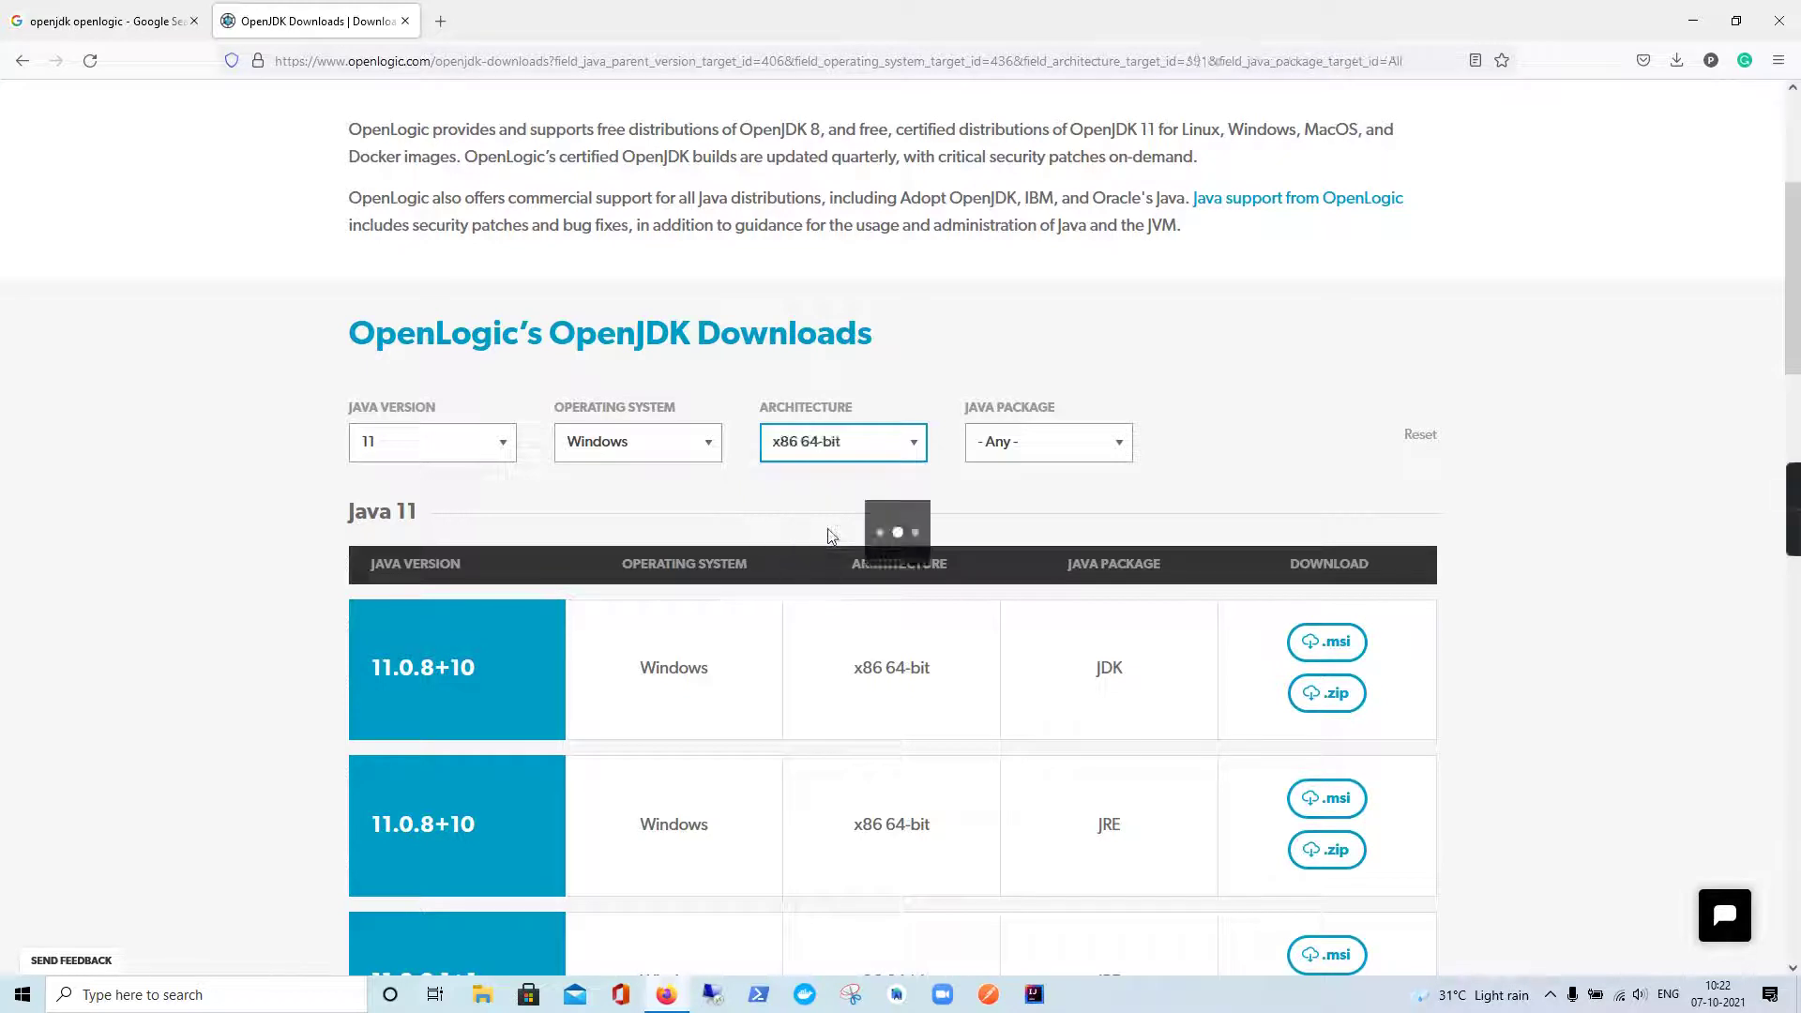
click(1049, 440)
click(1048, 506)
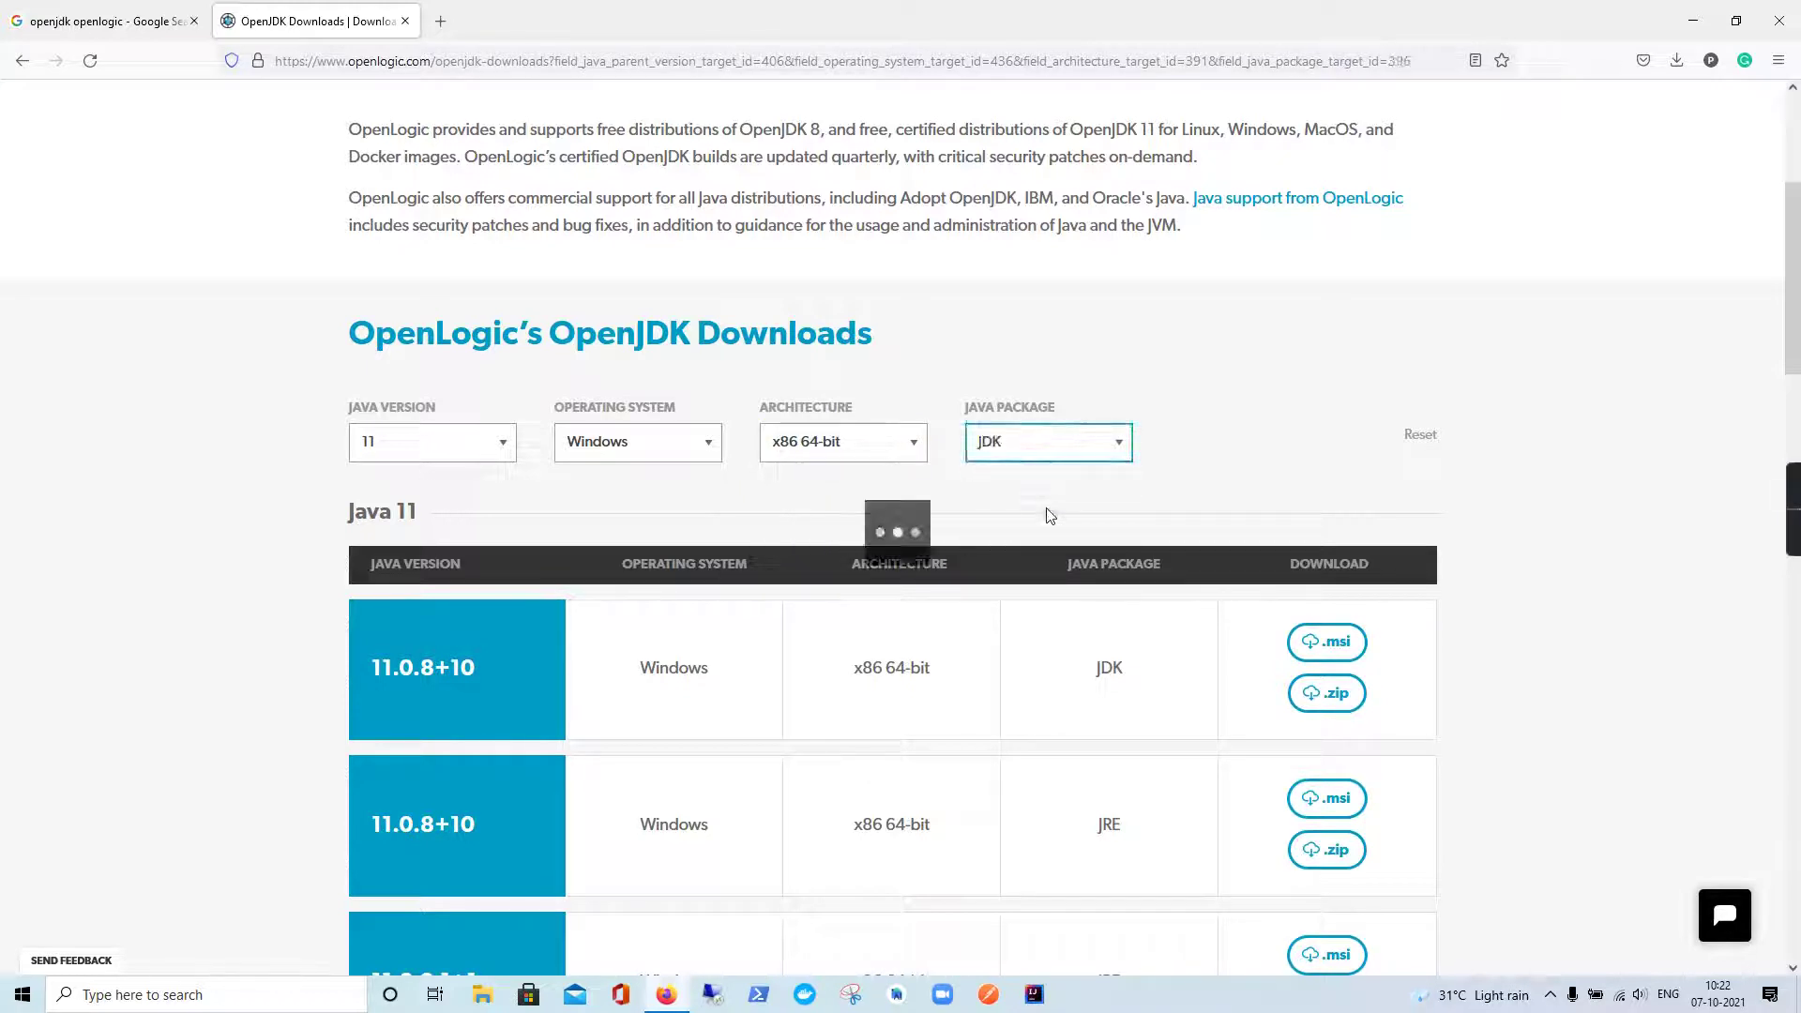
scroll(363, 578, down, 2)
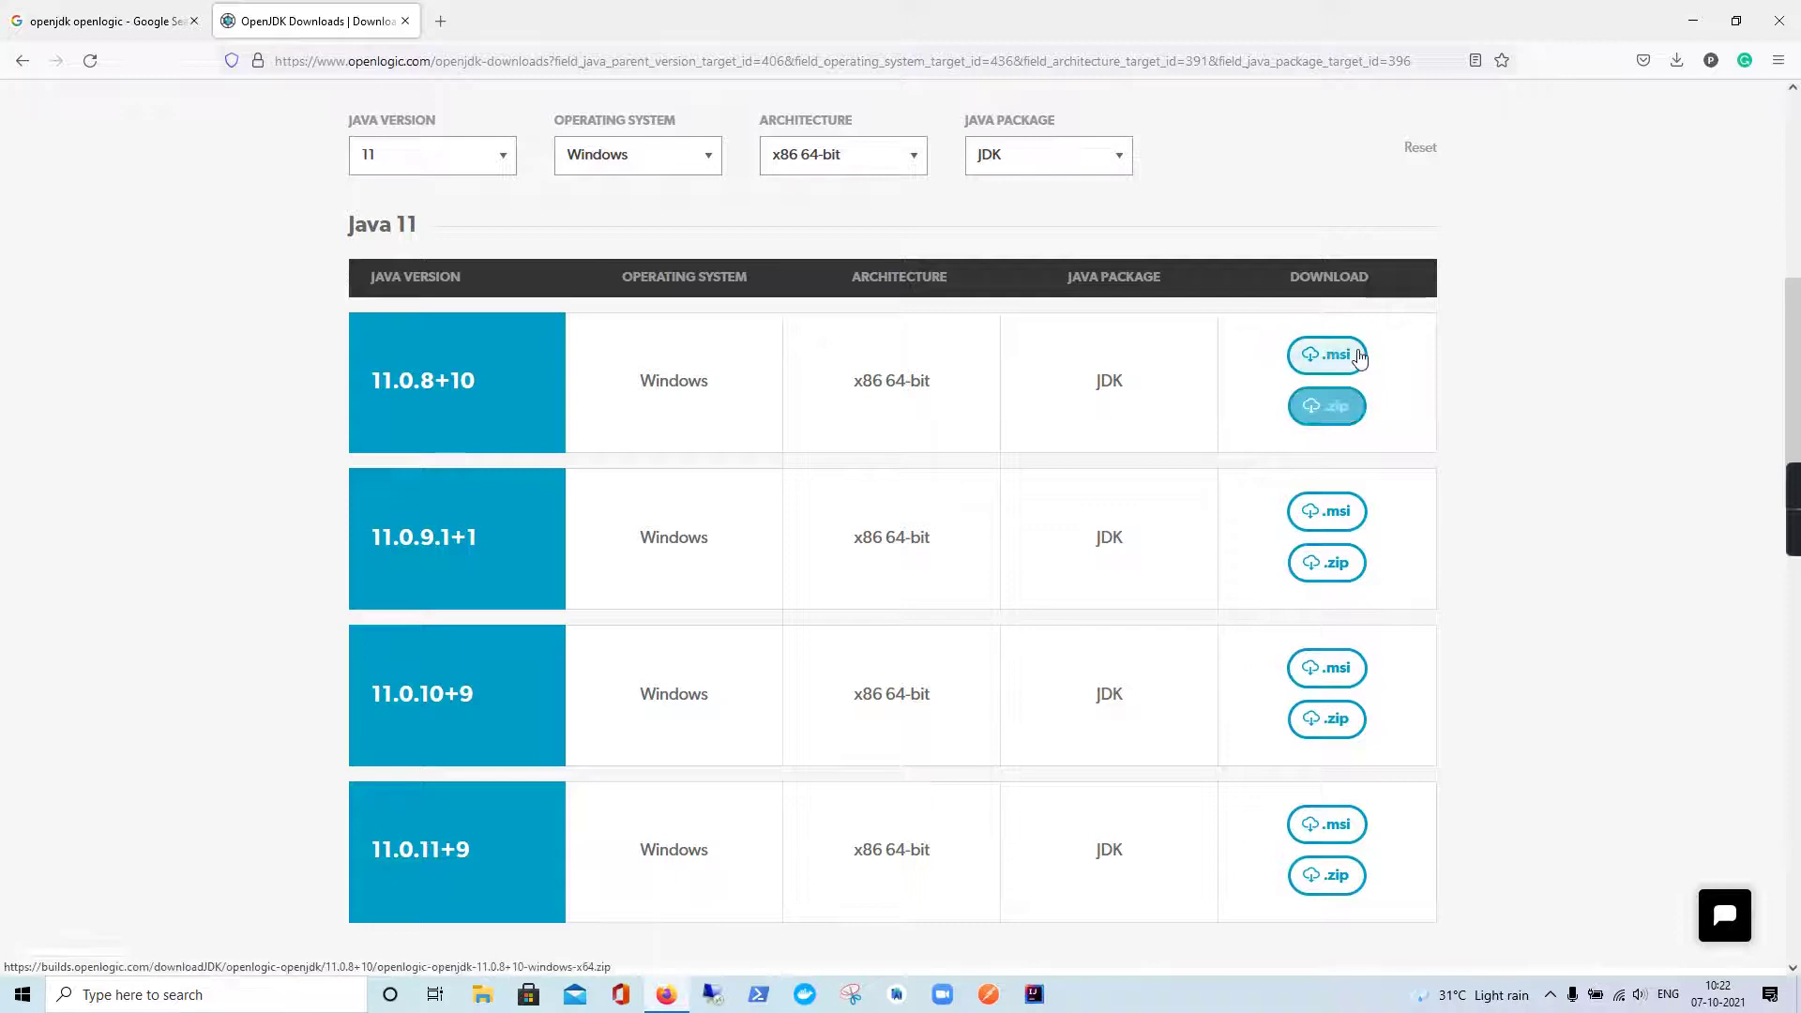
scroll(873, 506, up, 4)
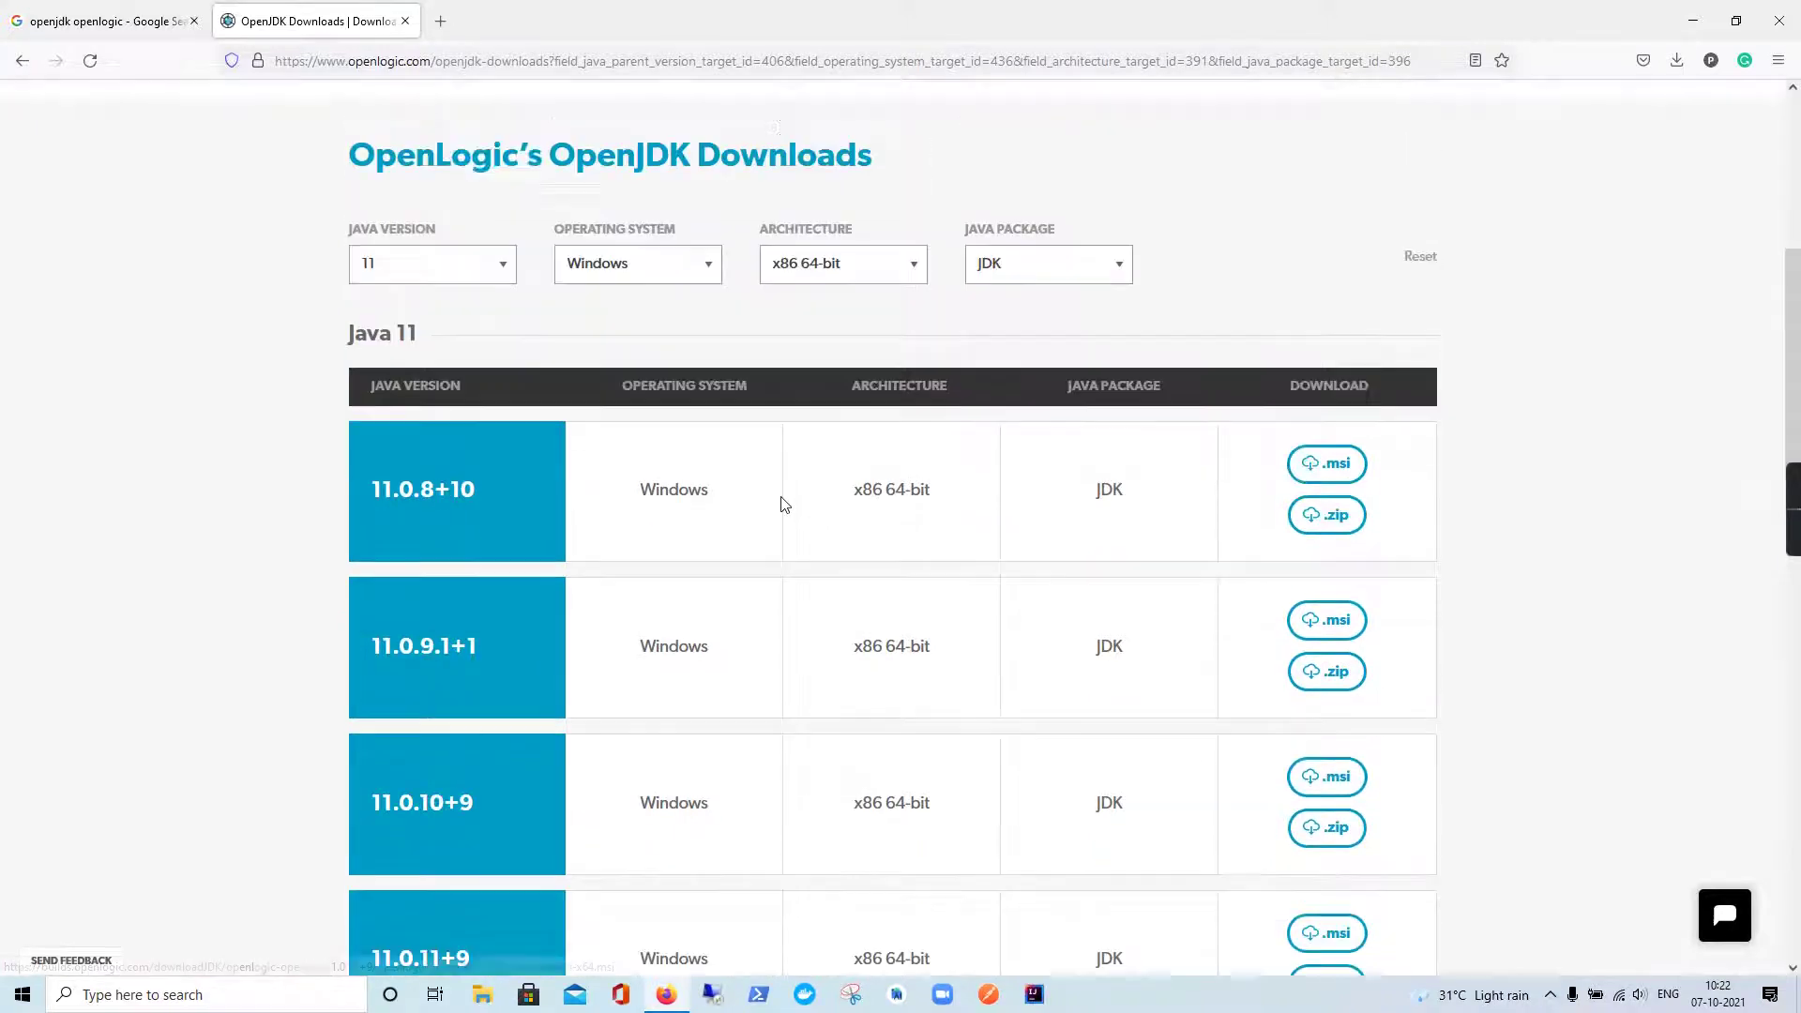
scroll(873, 507, up, 3)
scroll(872, 506, down, 3)
scroll(872, 507, down, 8)
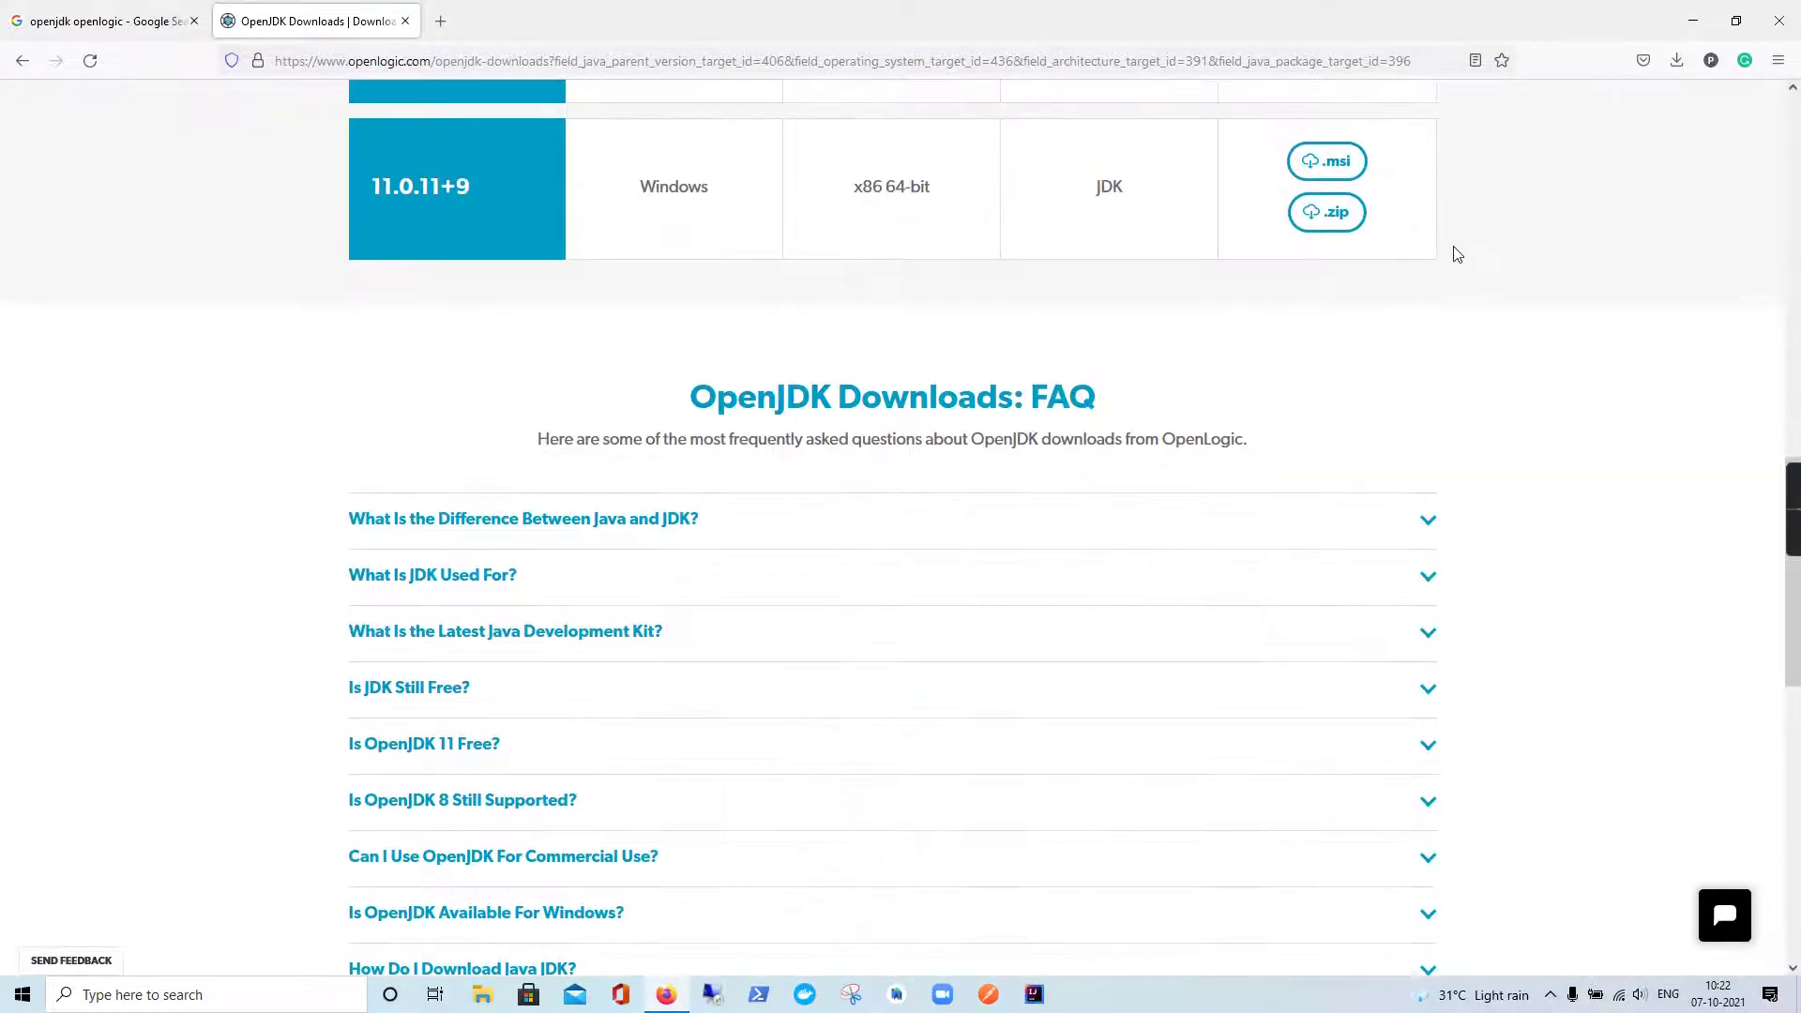
scroll(1449, 253, up, 5)
Run the downloaded OpenJDK 11.0.11+9 installer from Firefox's downloads list and confirm
click(1676, 61)
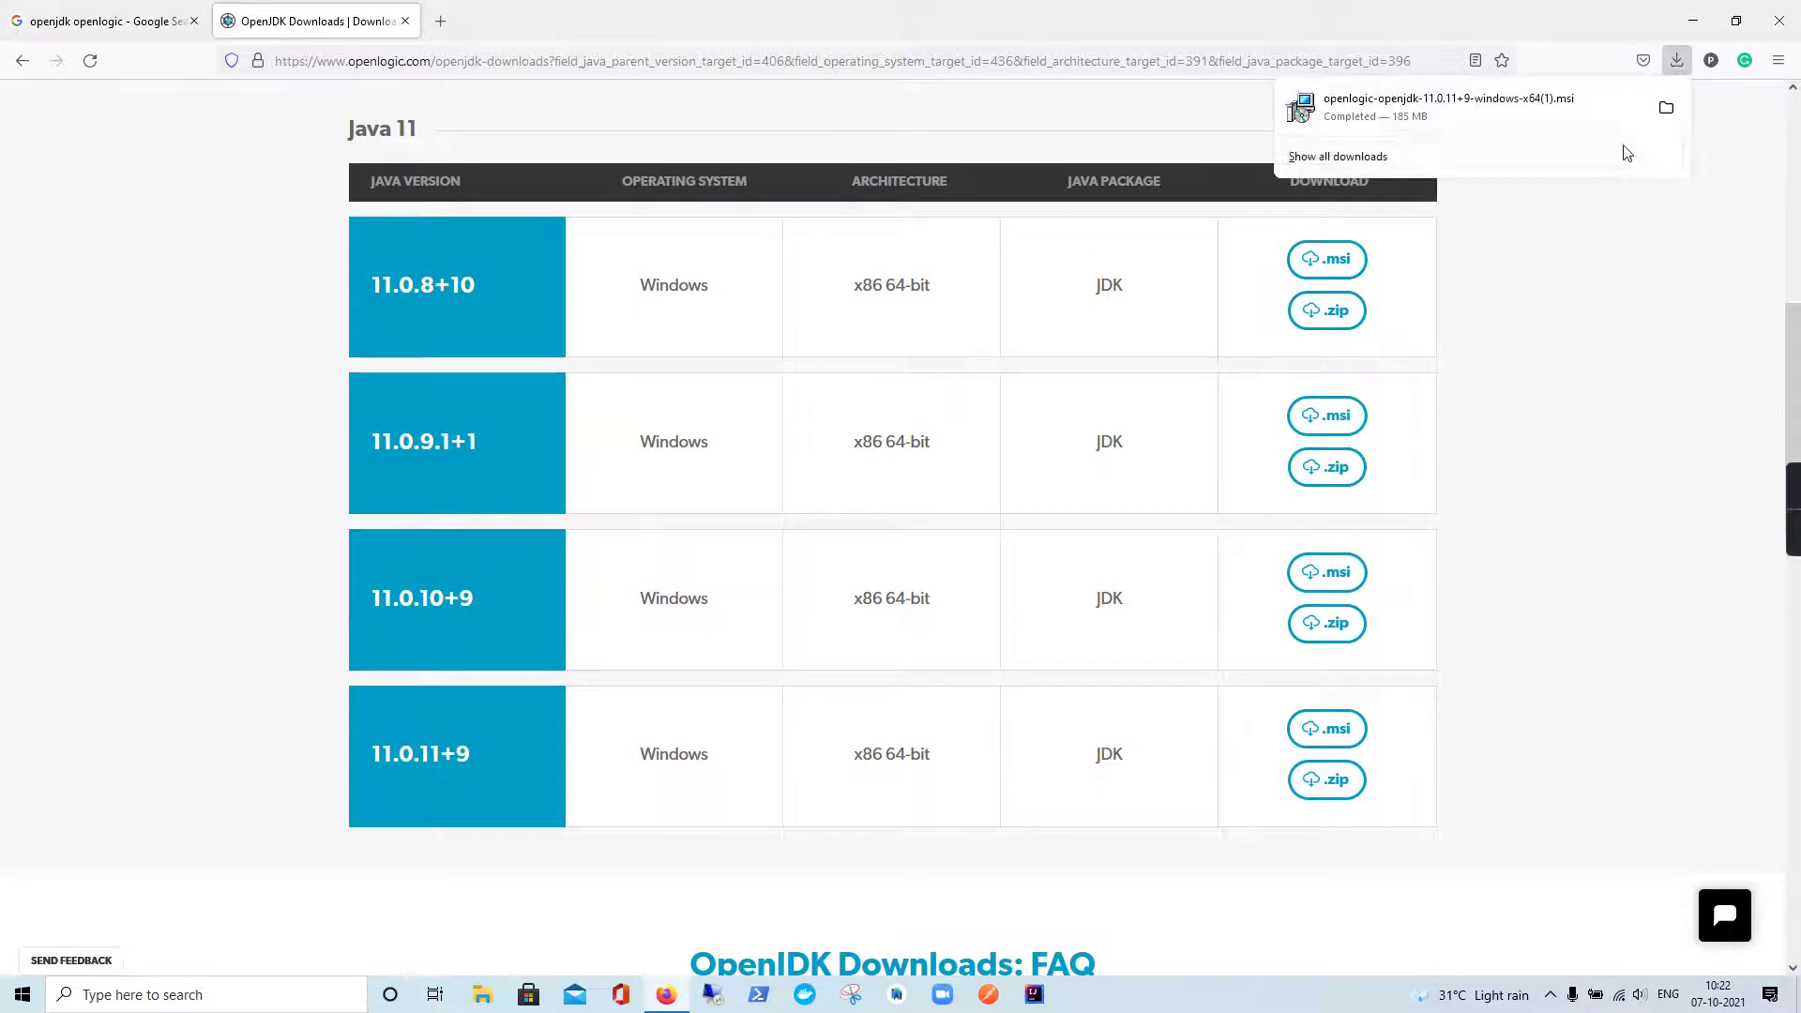
click(1401, 112)
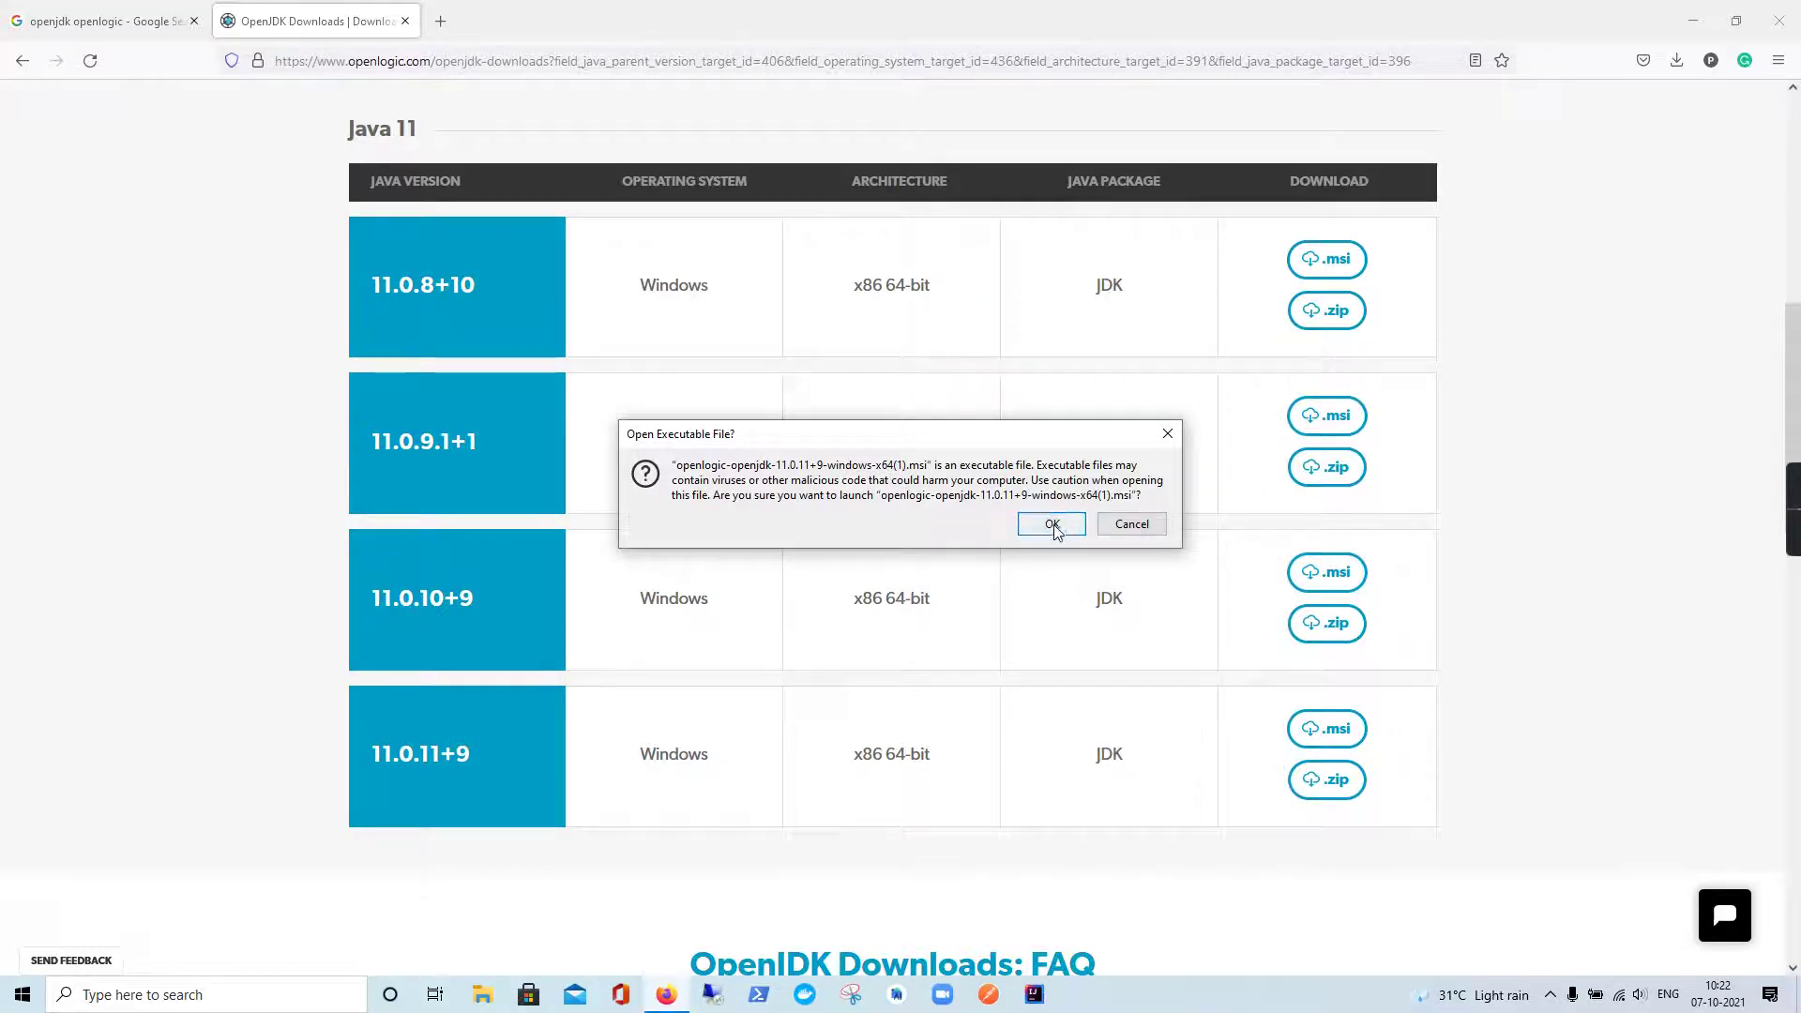
click(1053, 523)
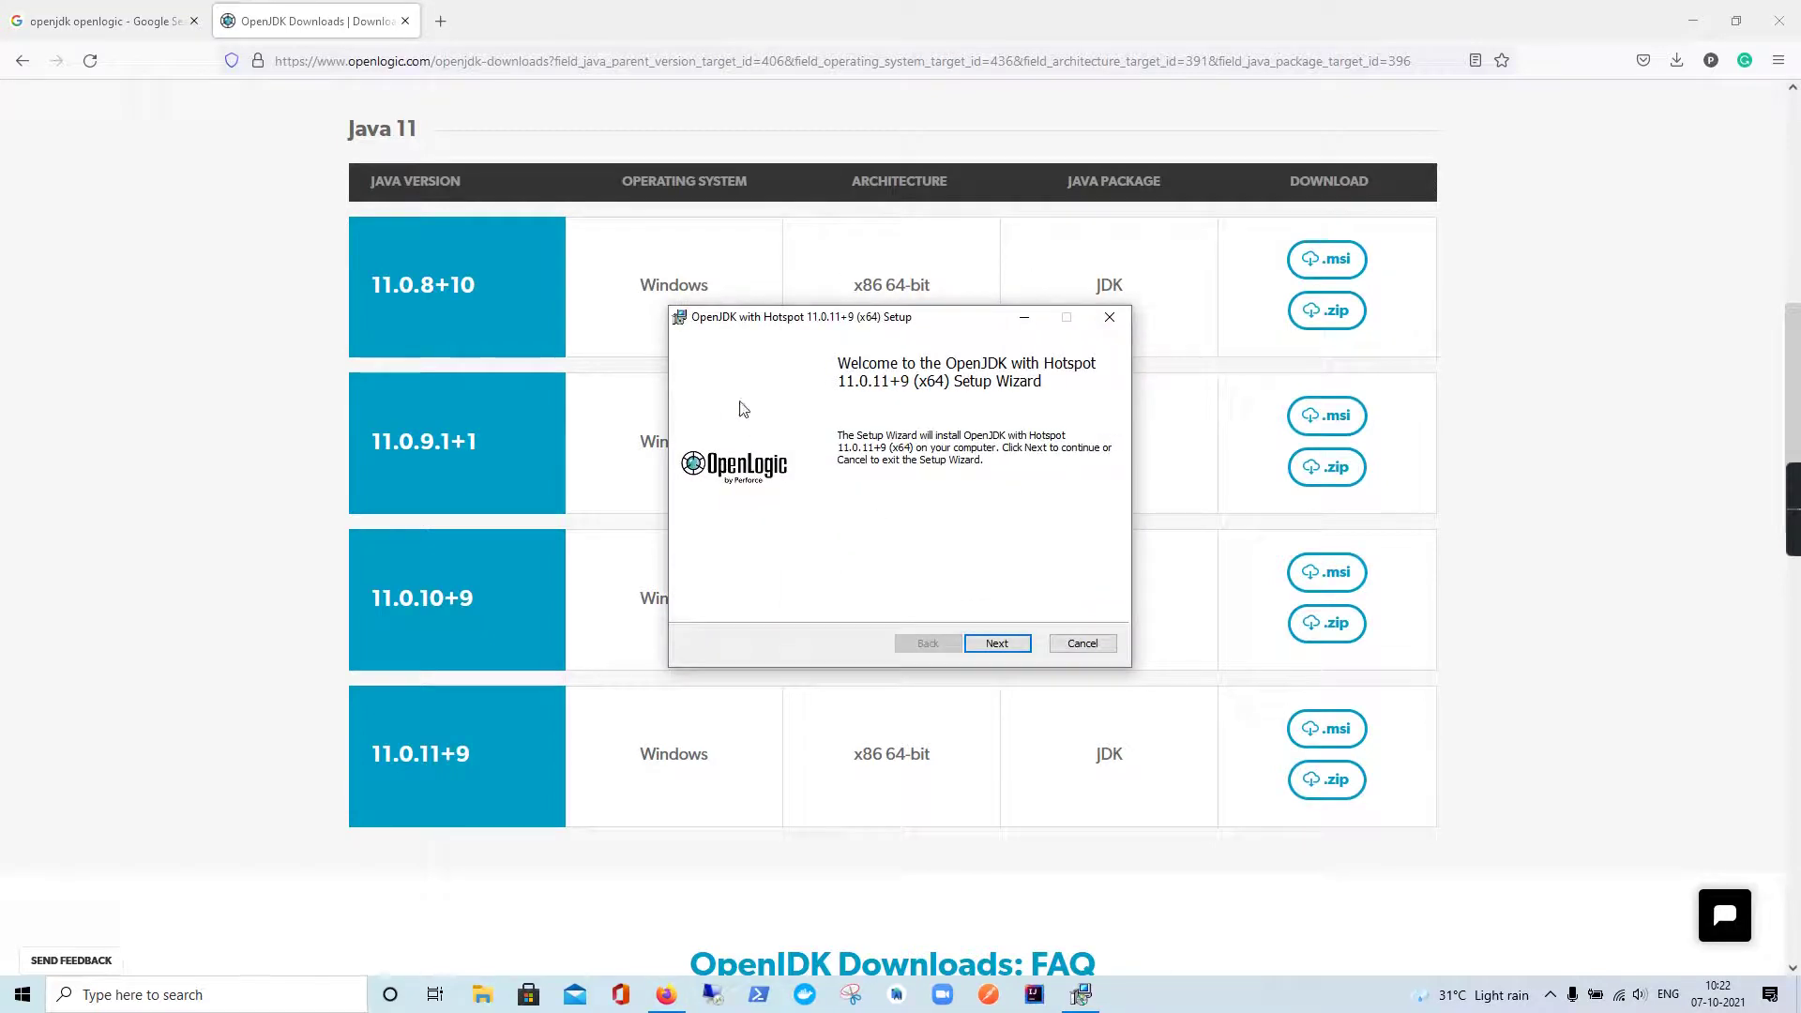
Accept the OpenJDK license agreement and continue to Custom Setup
click(998, 643)
click(699, 597)
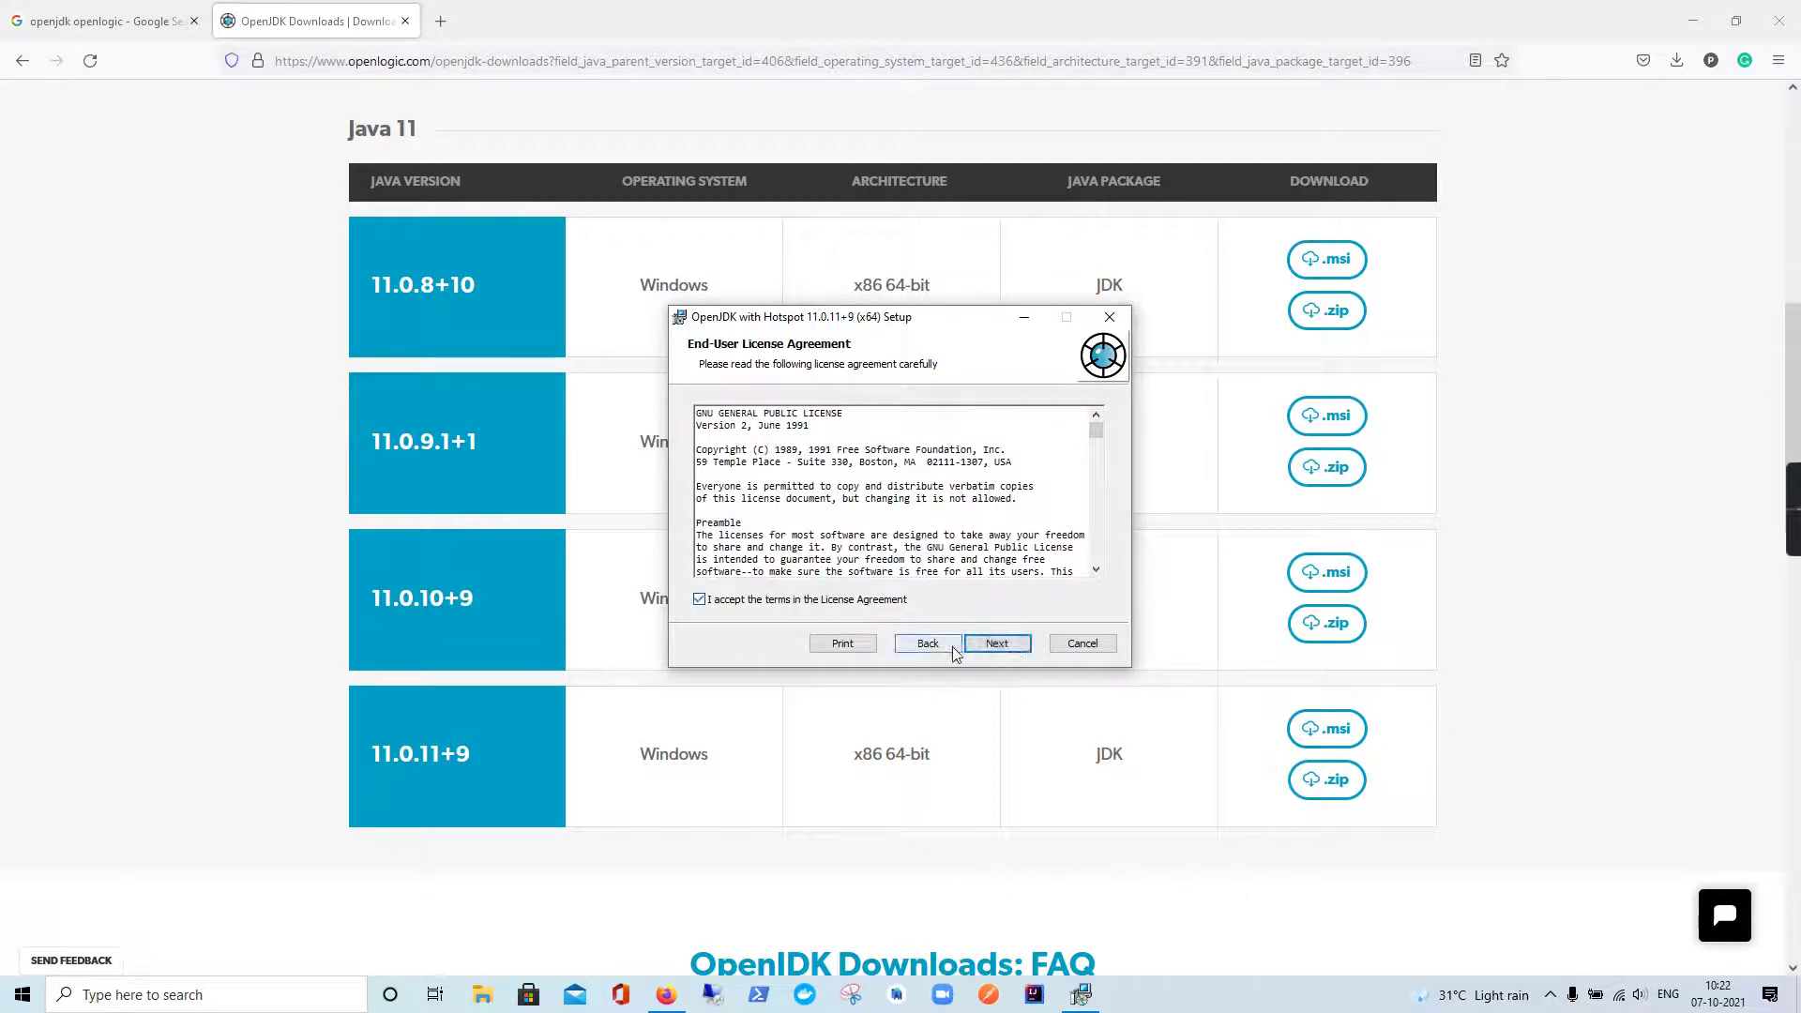
scroll(897, 482, down, 3)
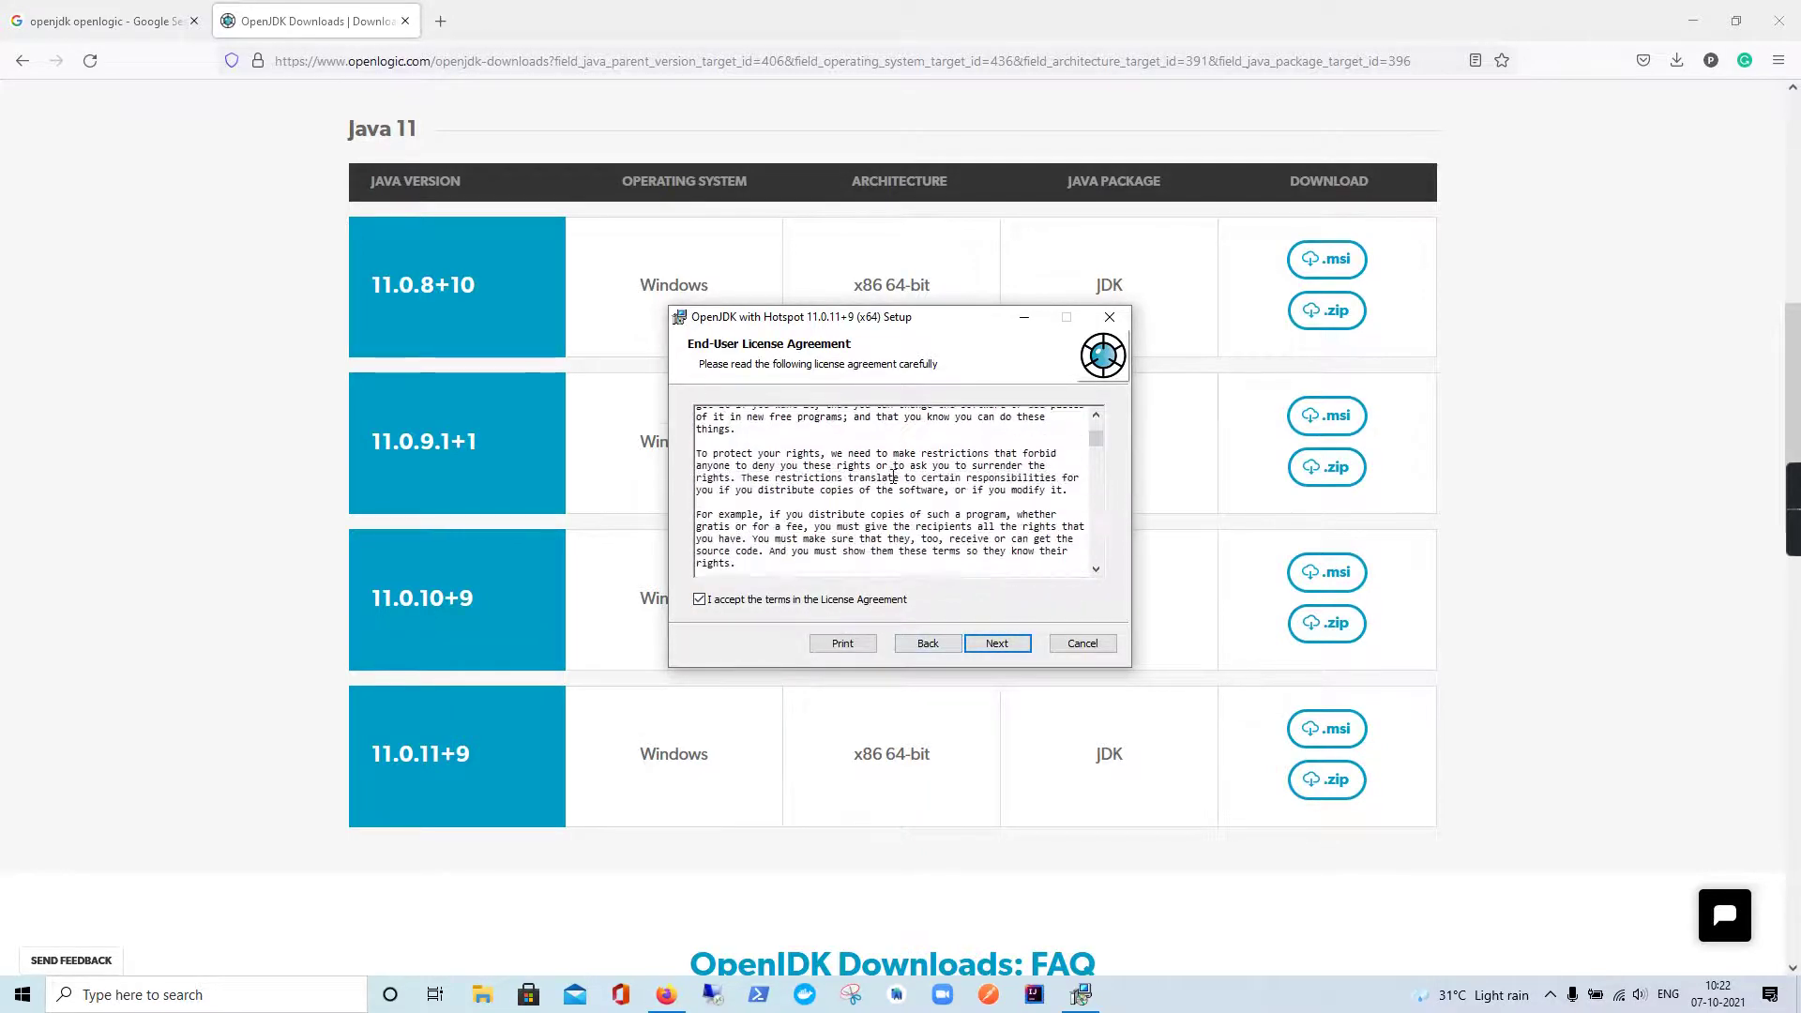
scroll(899, 483, up, 3)
click(997, 643)
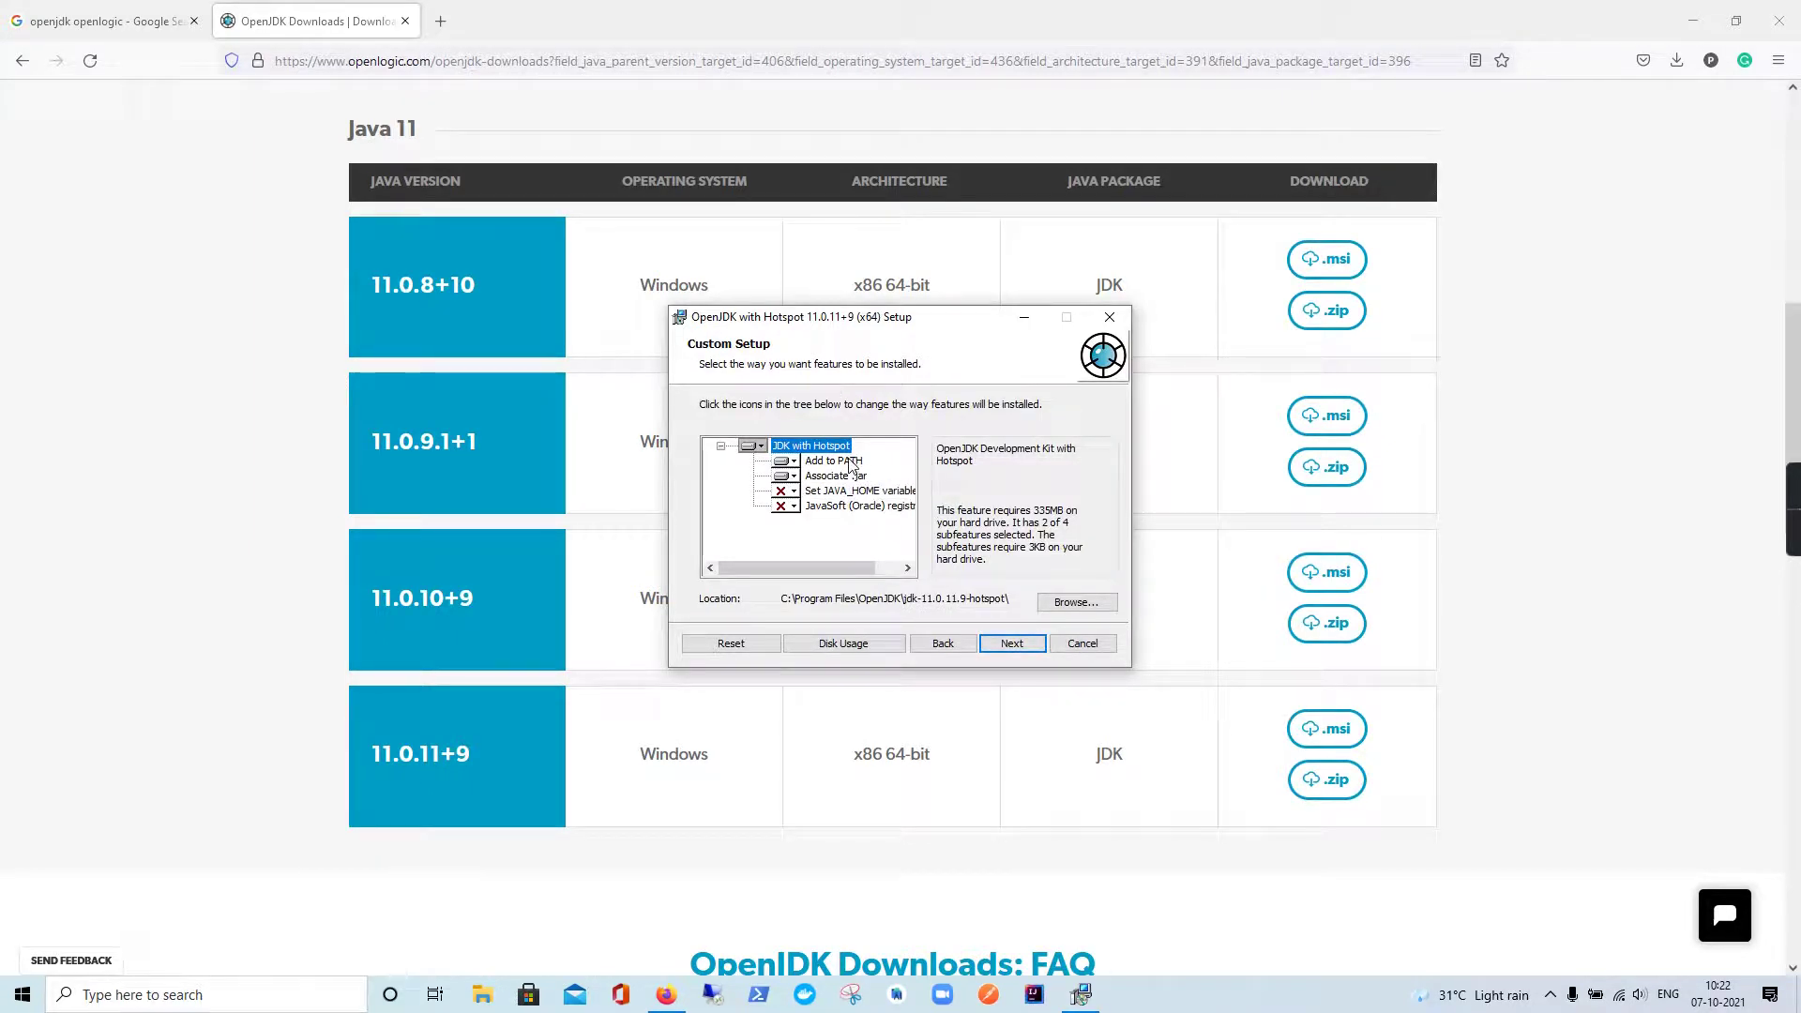
Set the JAVA_HOME variable feature to 'Will be installed on local hard drive'
click(833, 462)
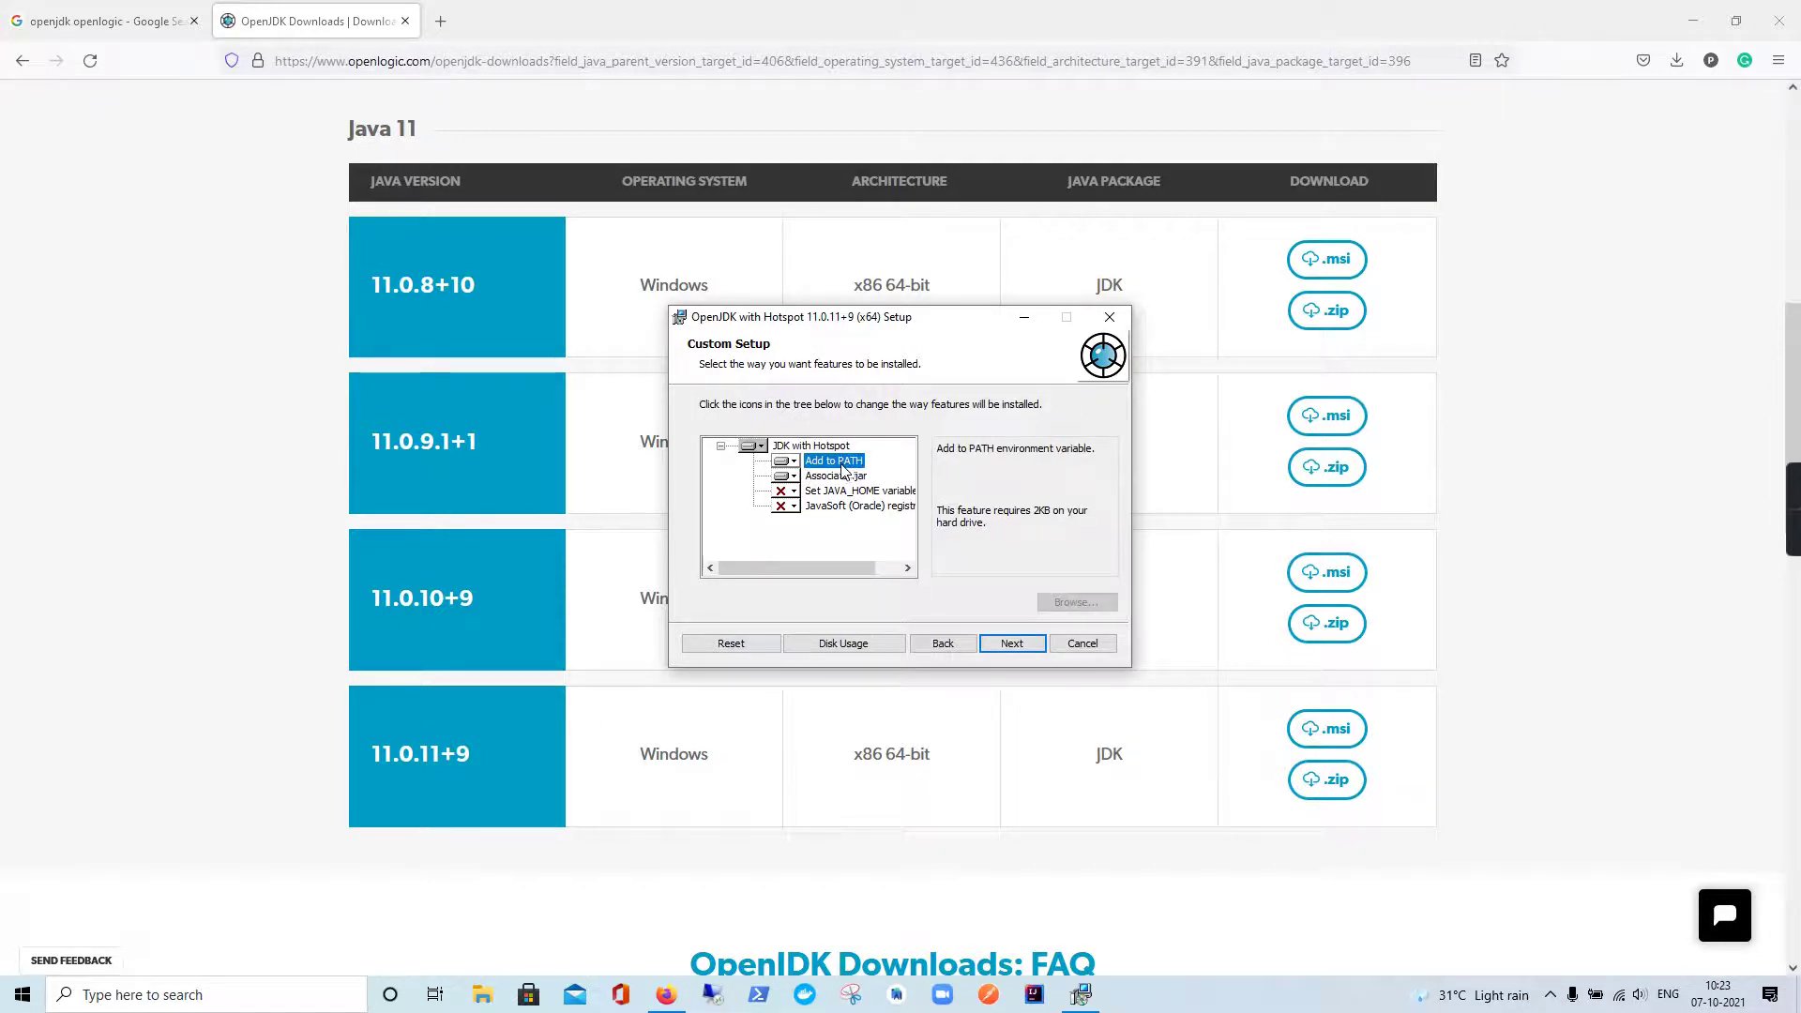
click(841, 492)
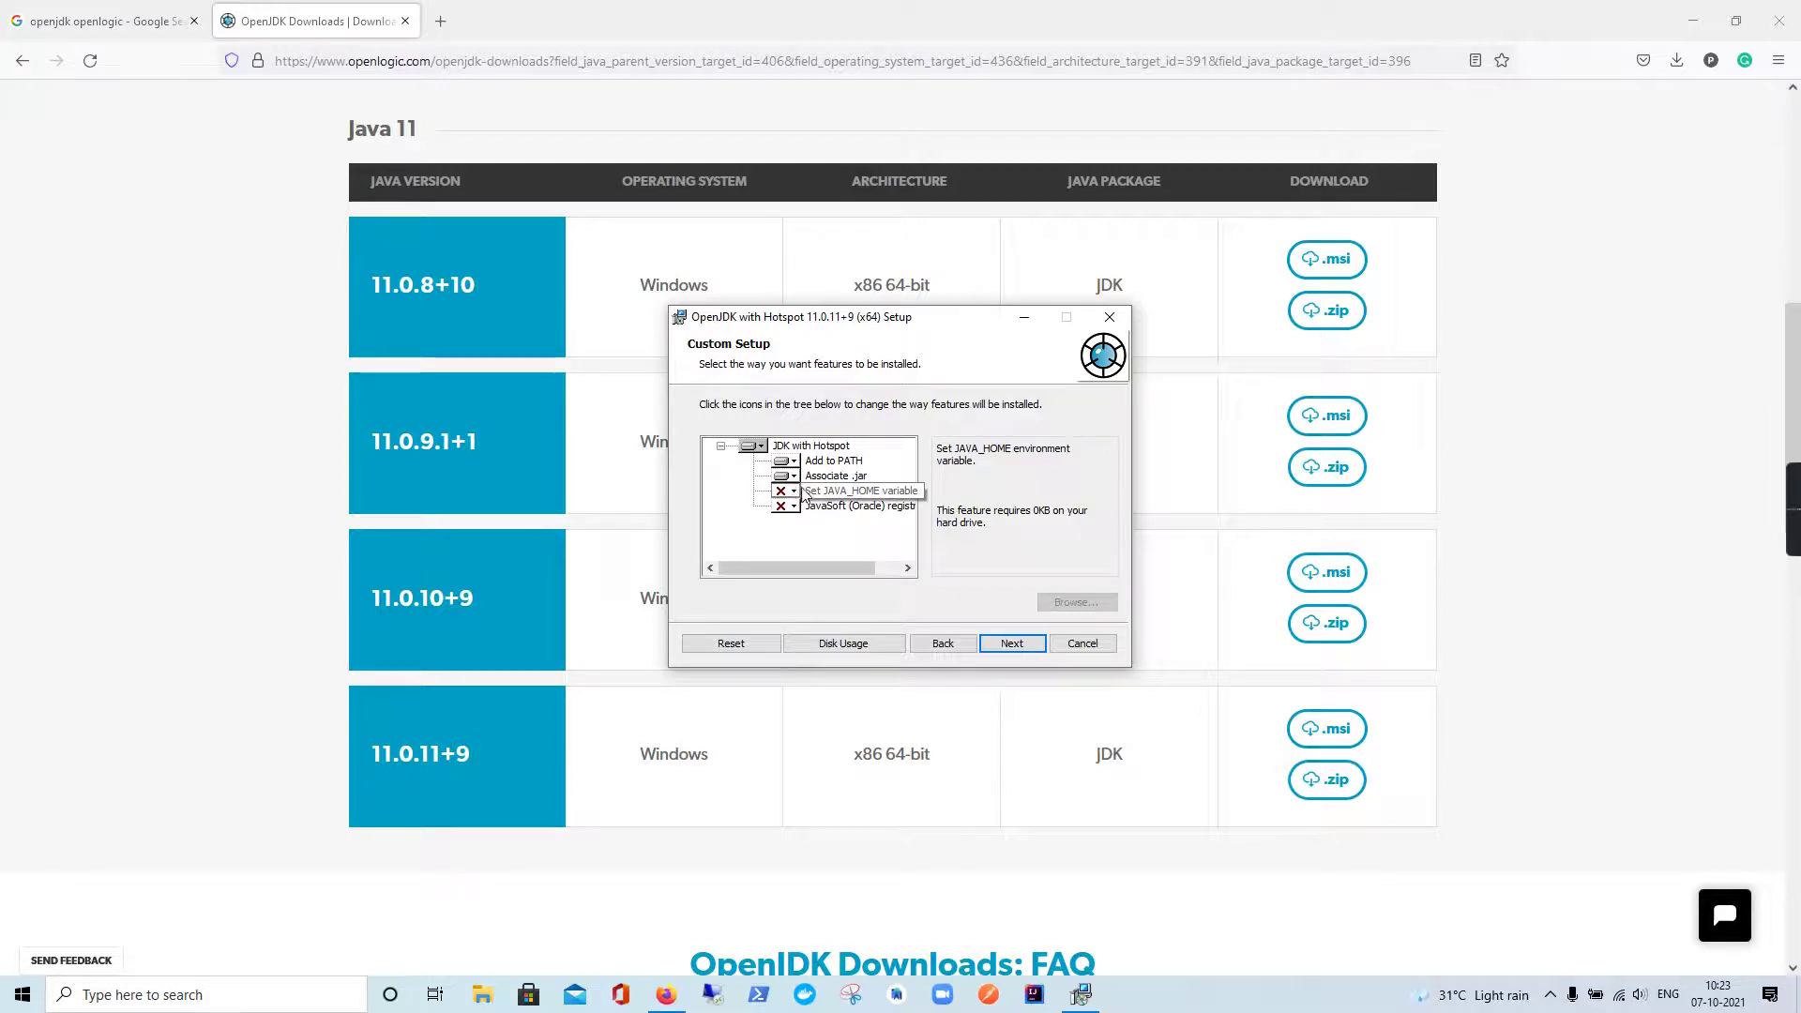
click(796, 490)
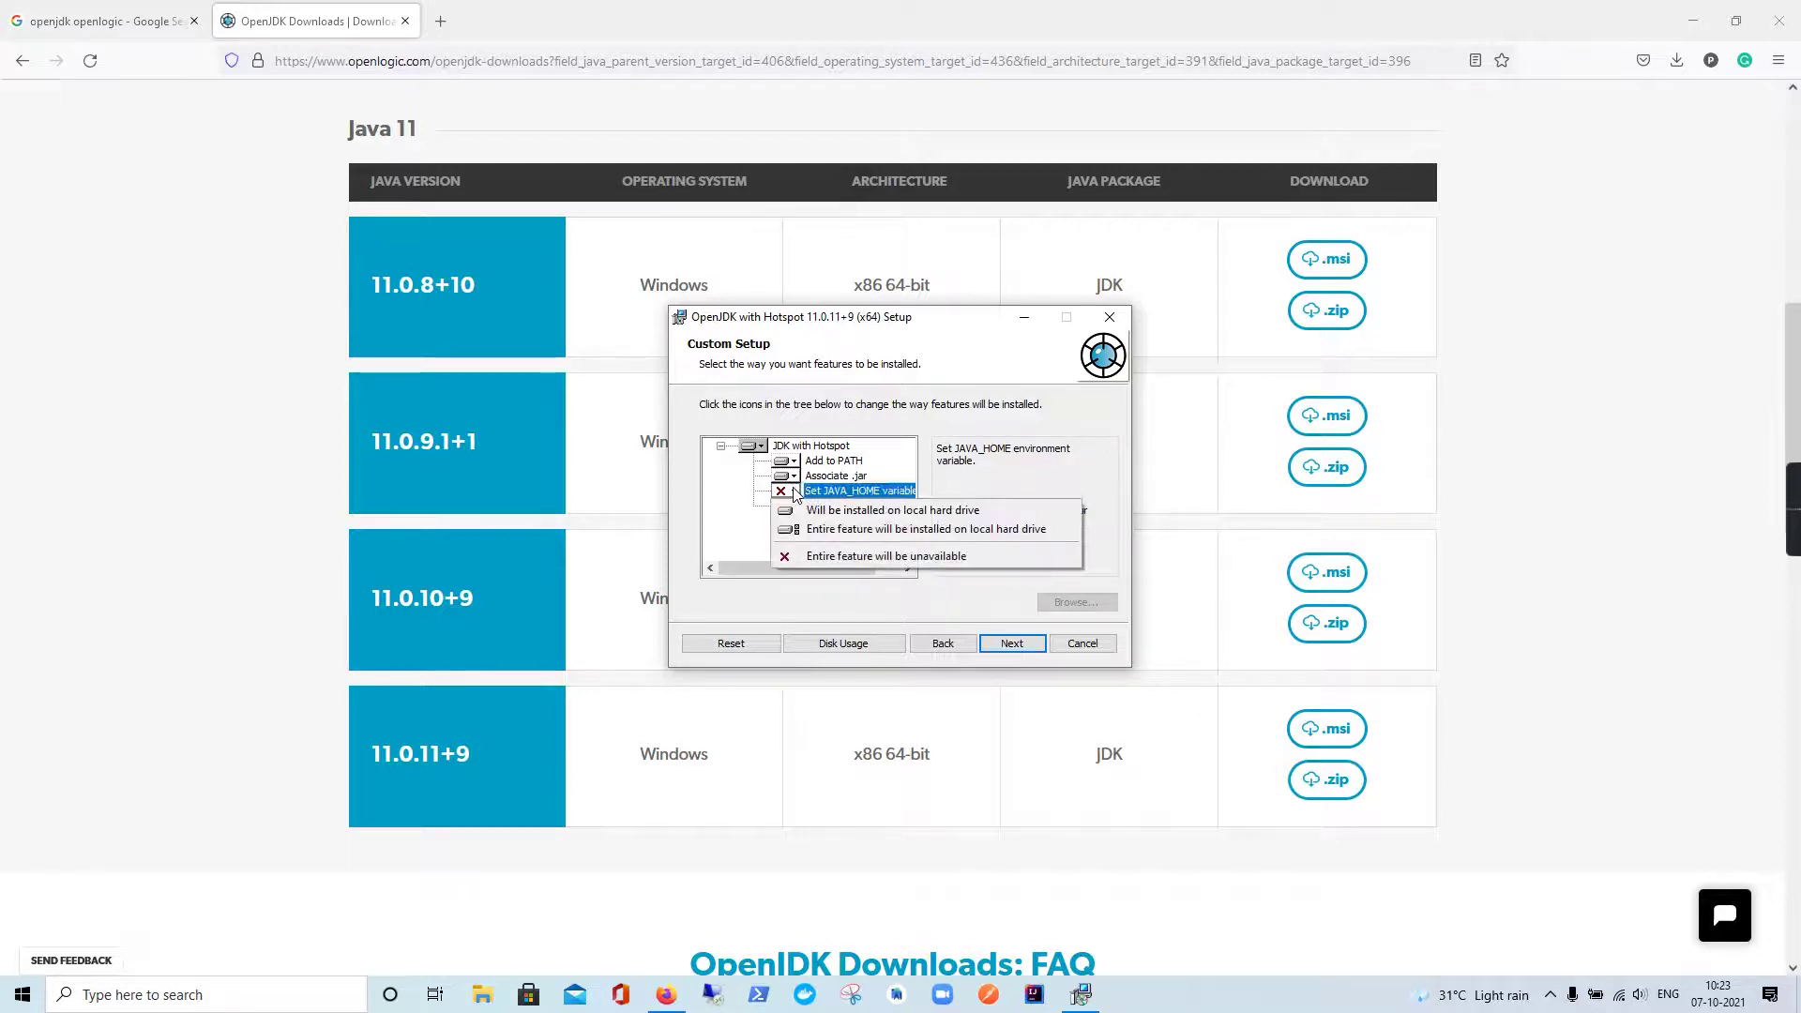
click(813, 496)
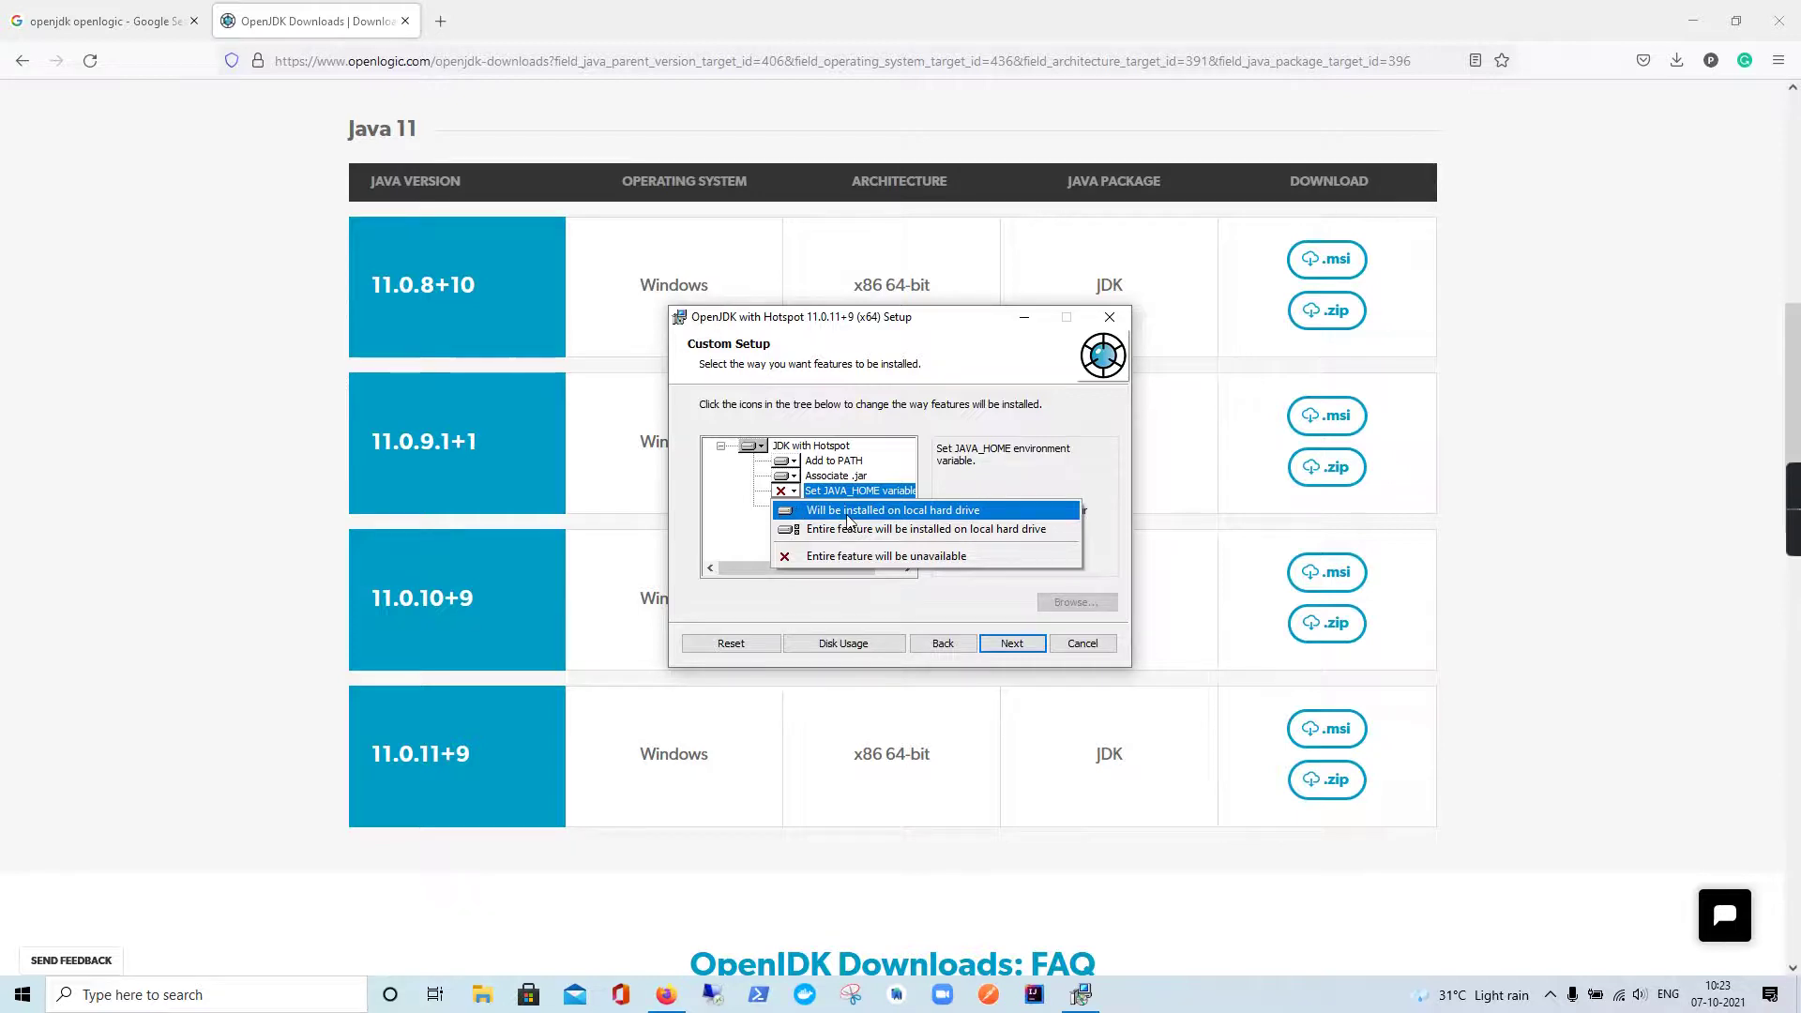
click(849, 511)
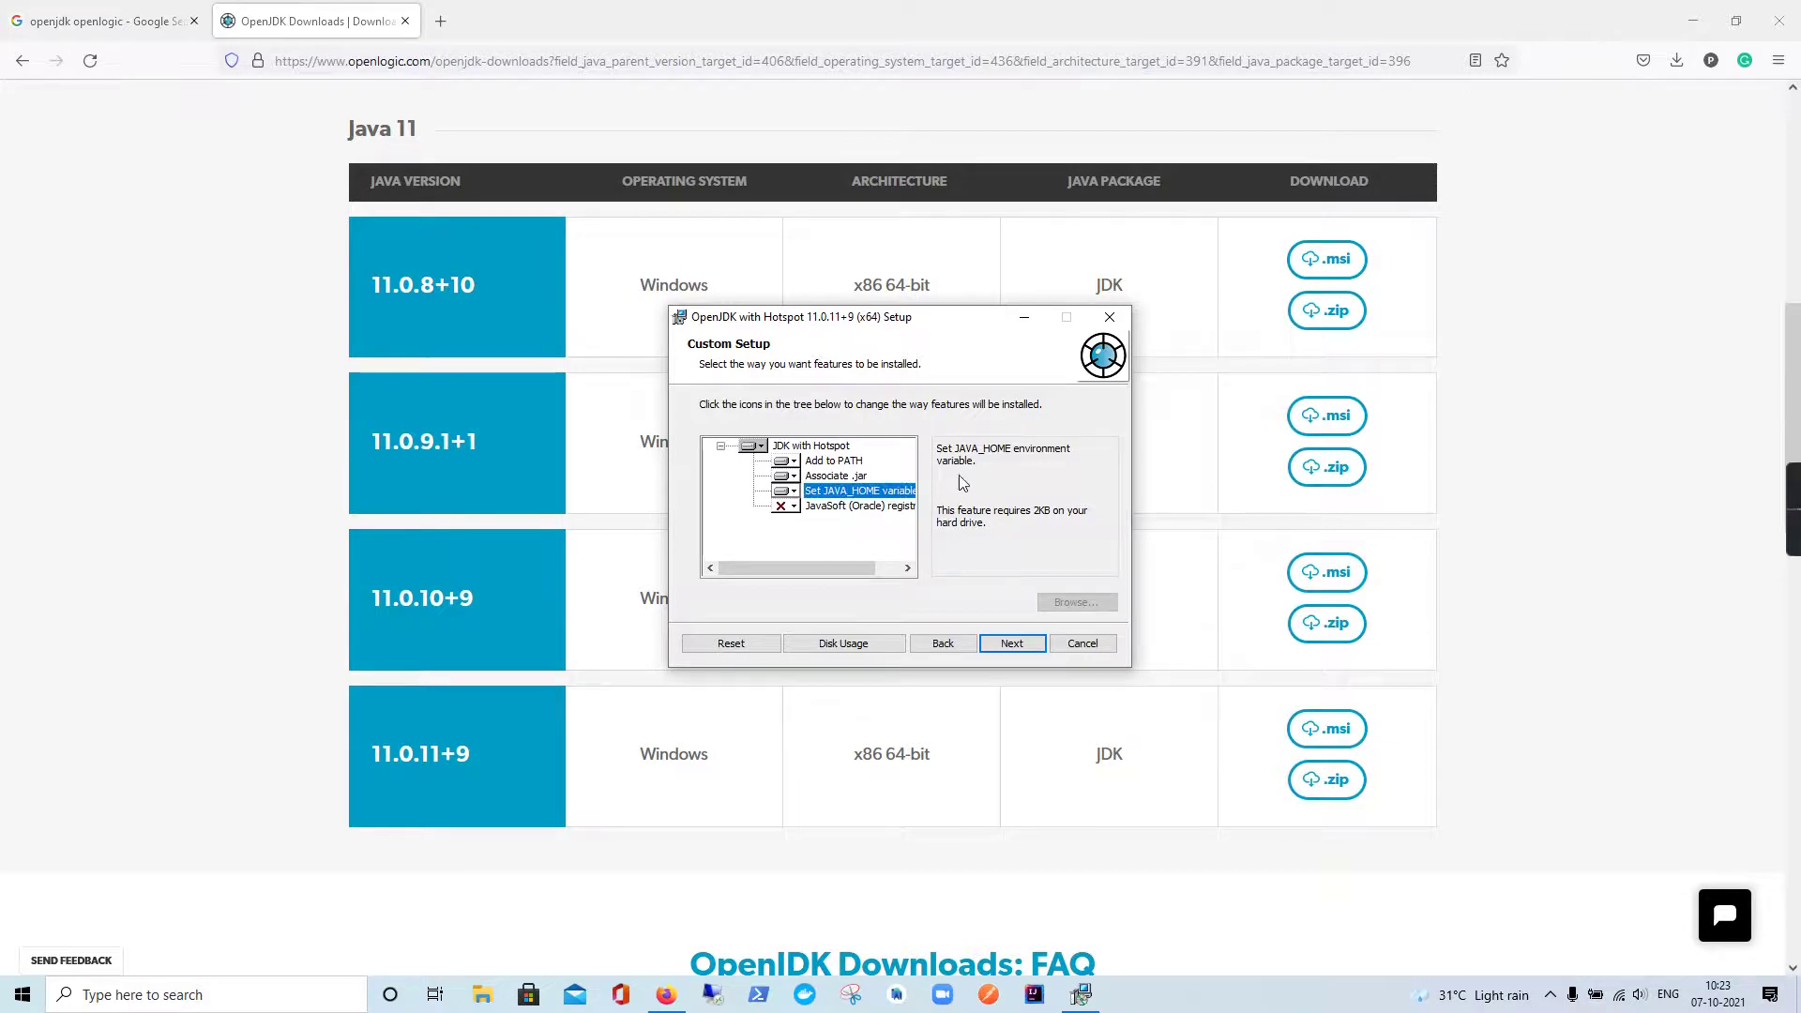
Install OpenJDK 11.0.11+9 and close the completed setup wizard with Finish
click(1012, 644)
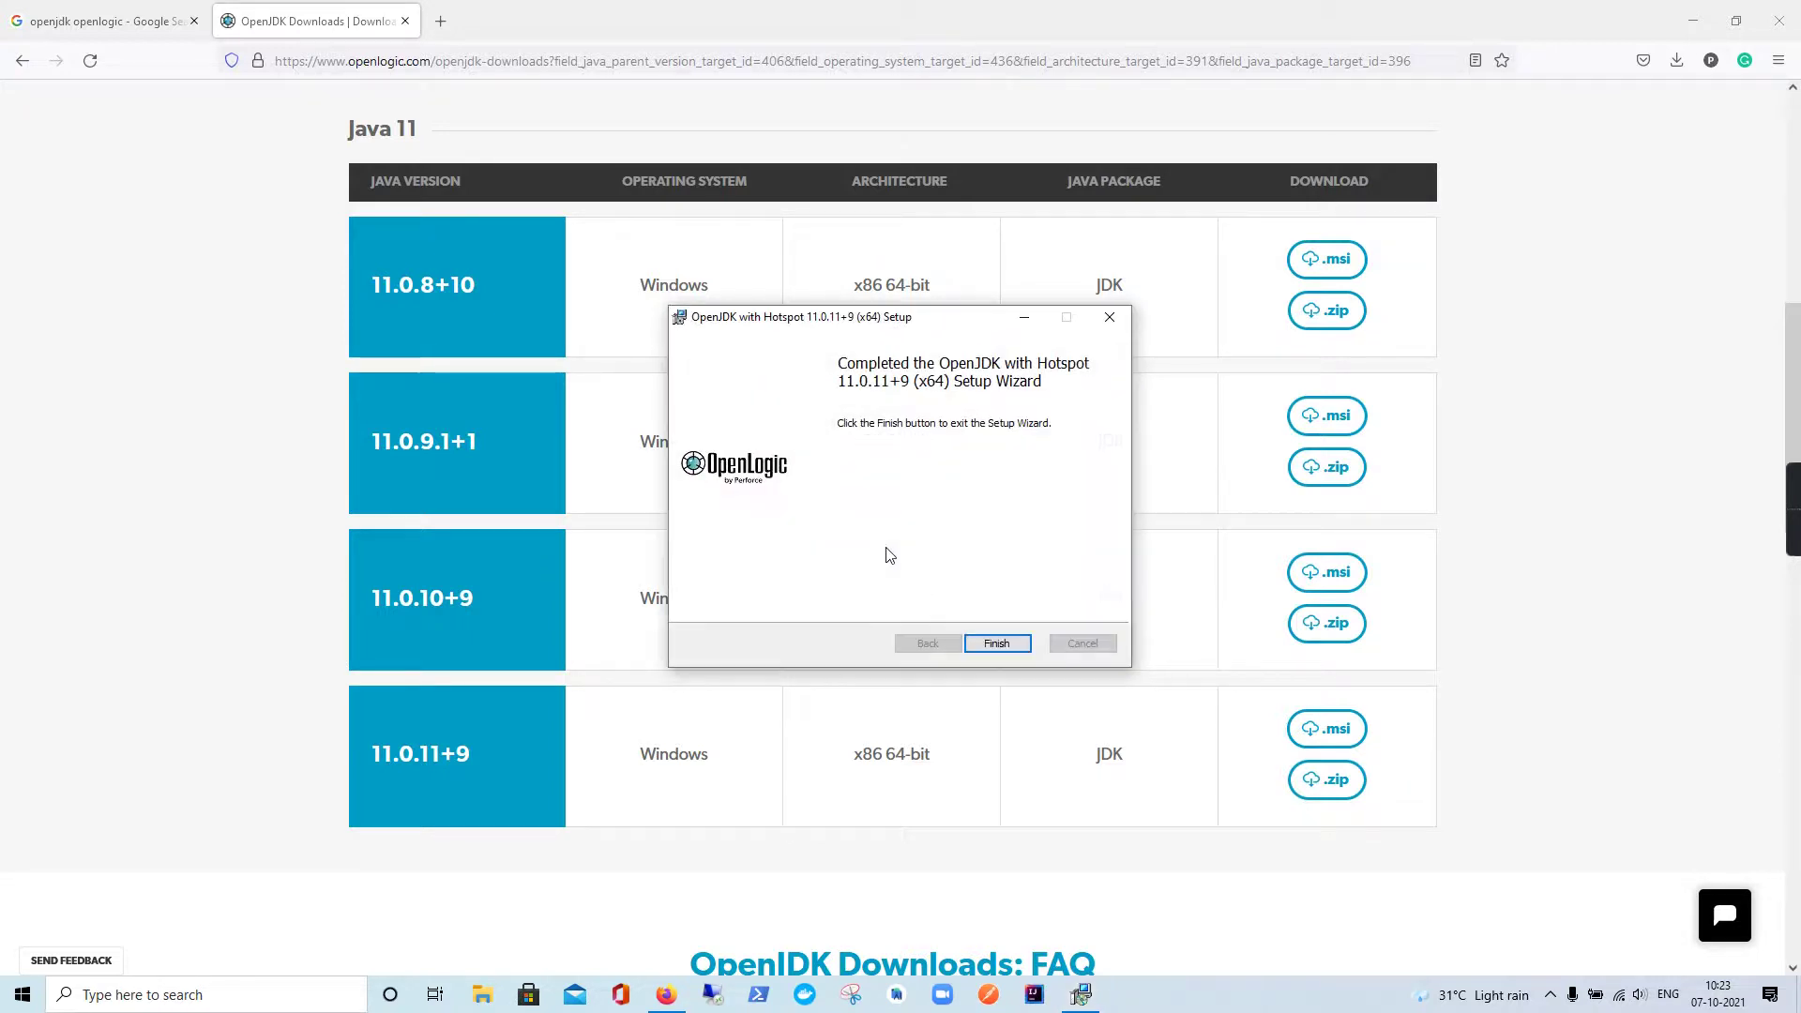
click(996, 643)
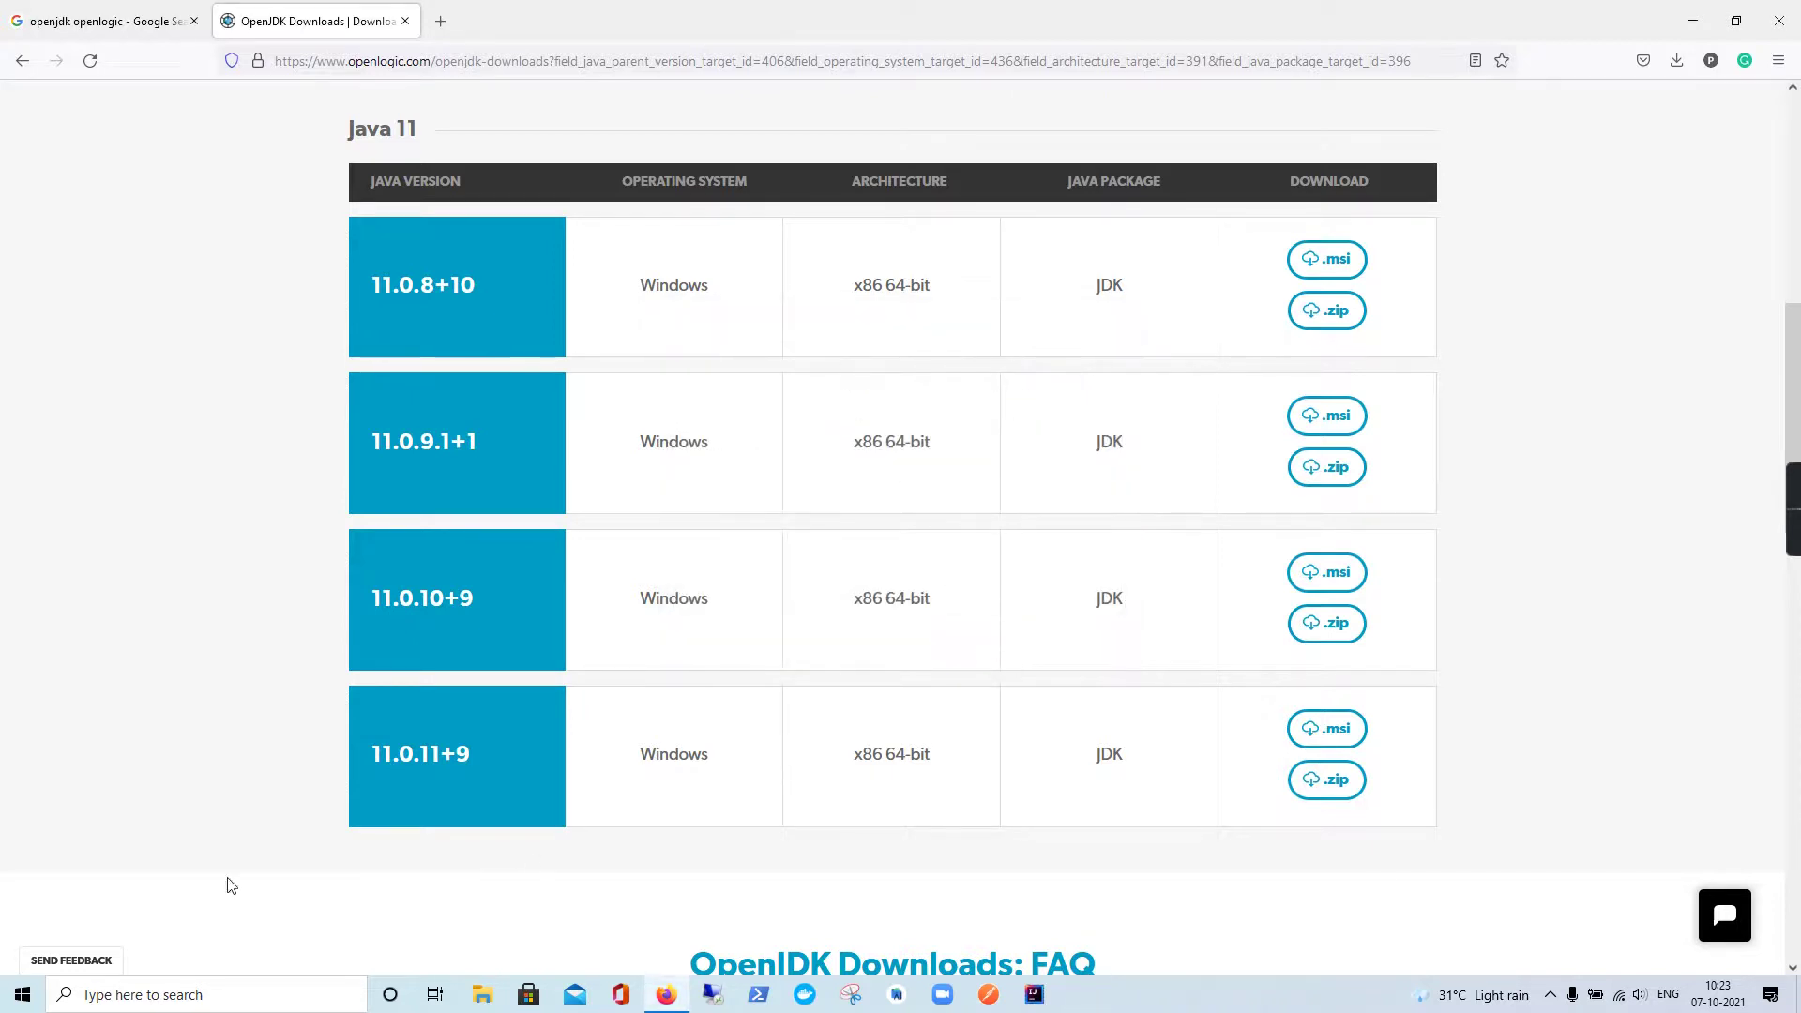
Run java -version in Command Prompt, confirming openjdk 11.0.11, and drag the window aside
click(180, 996)
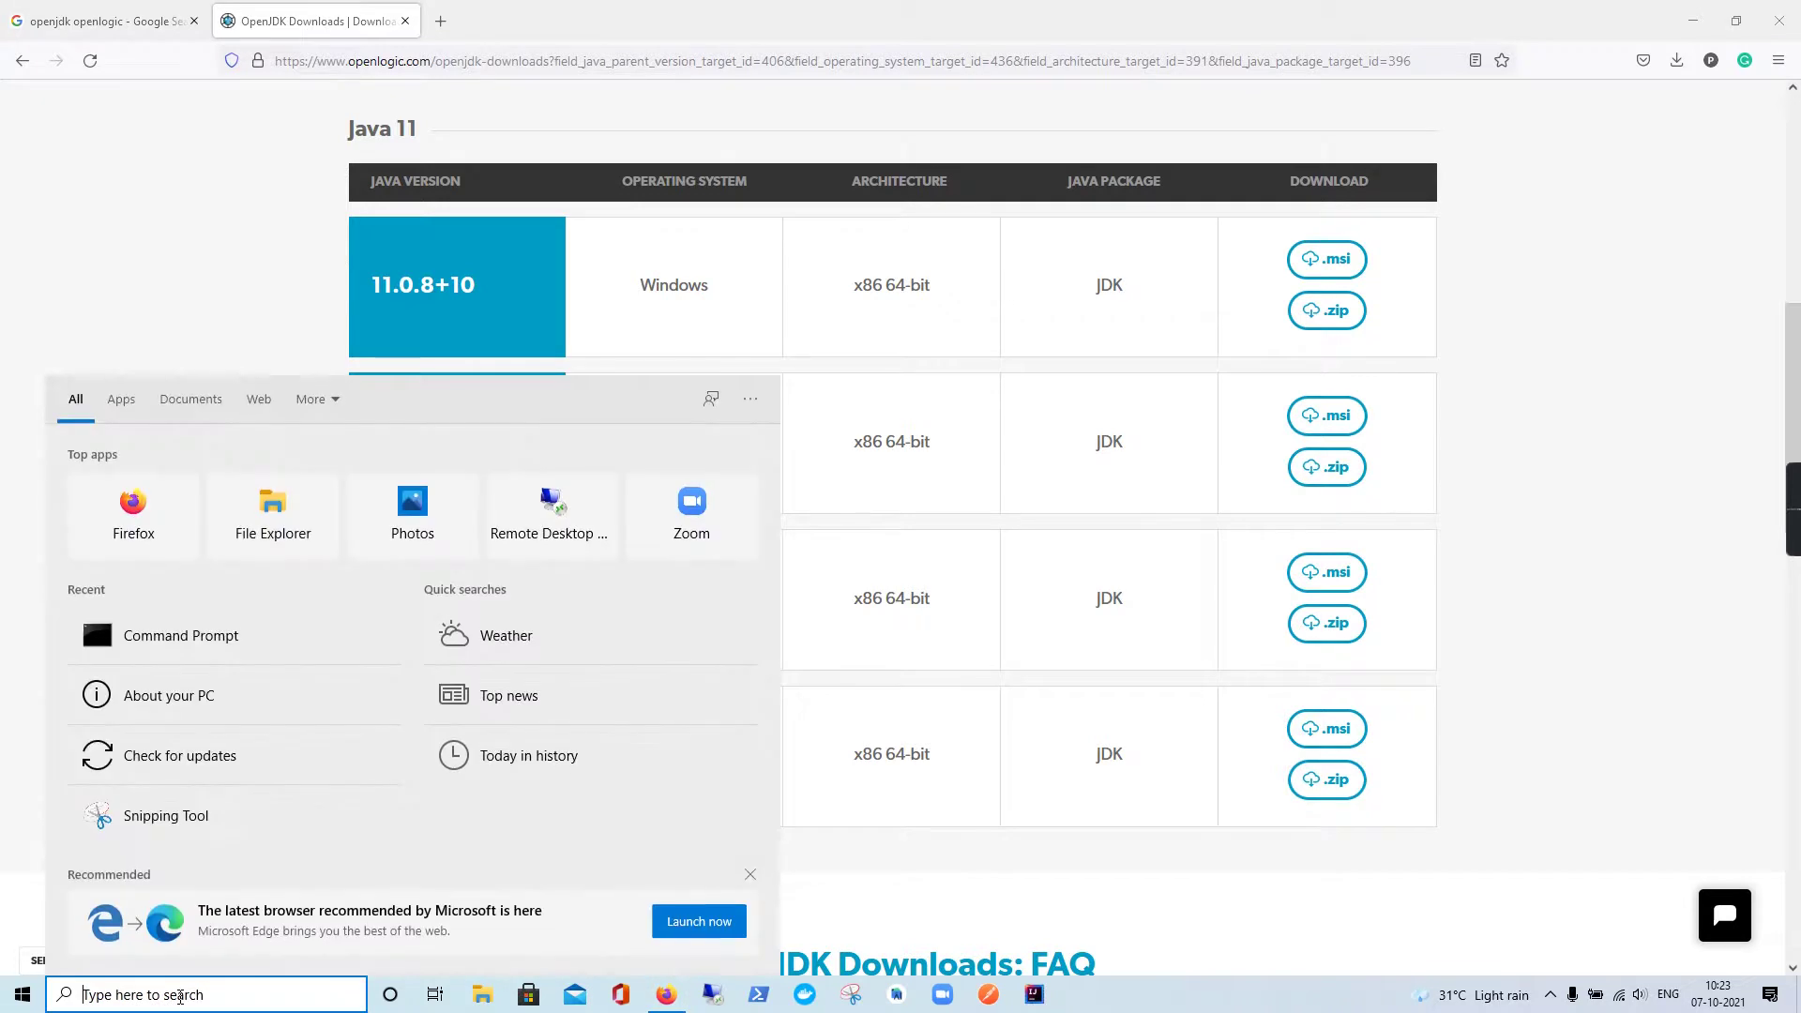
text(cmd)
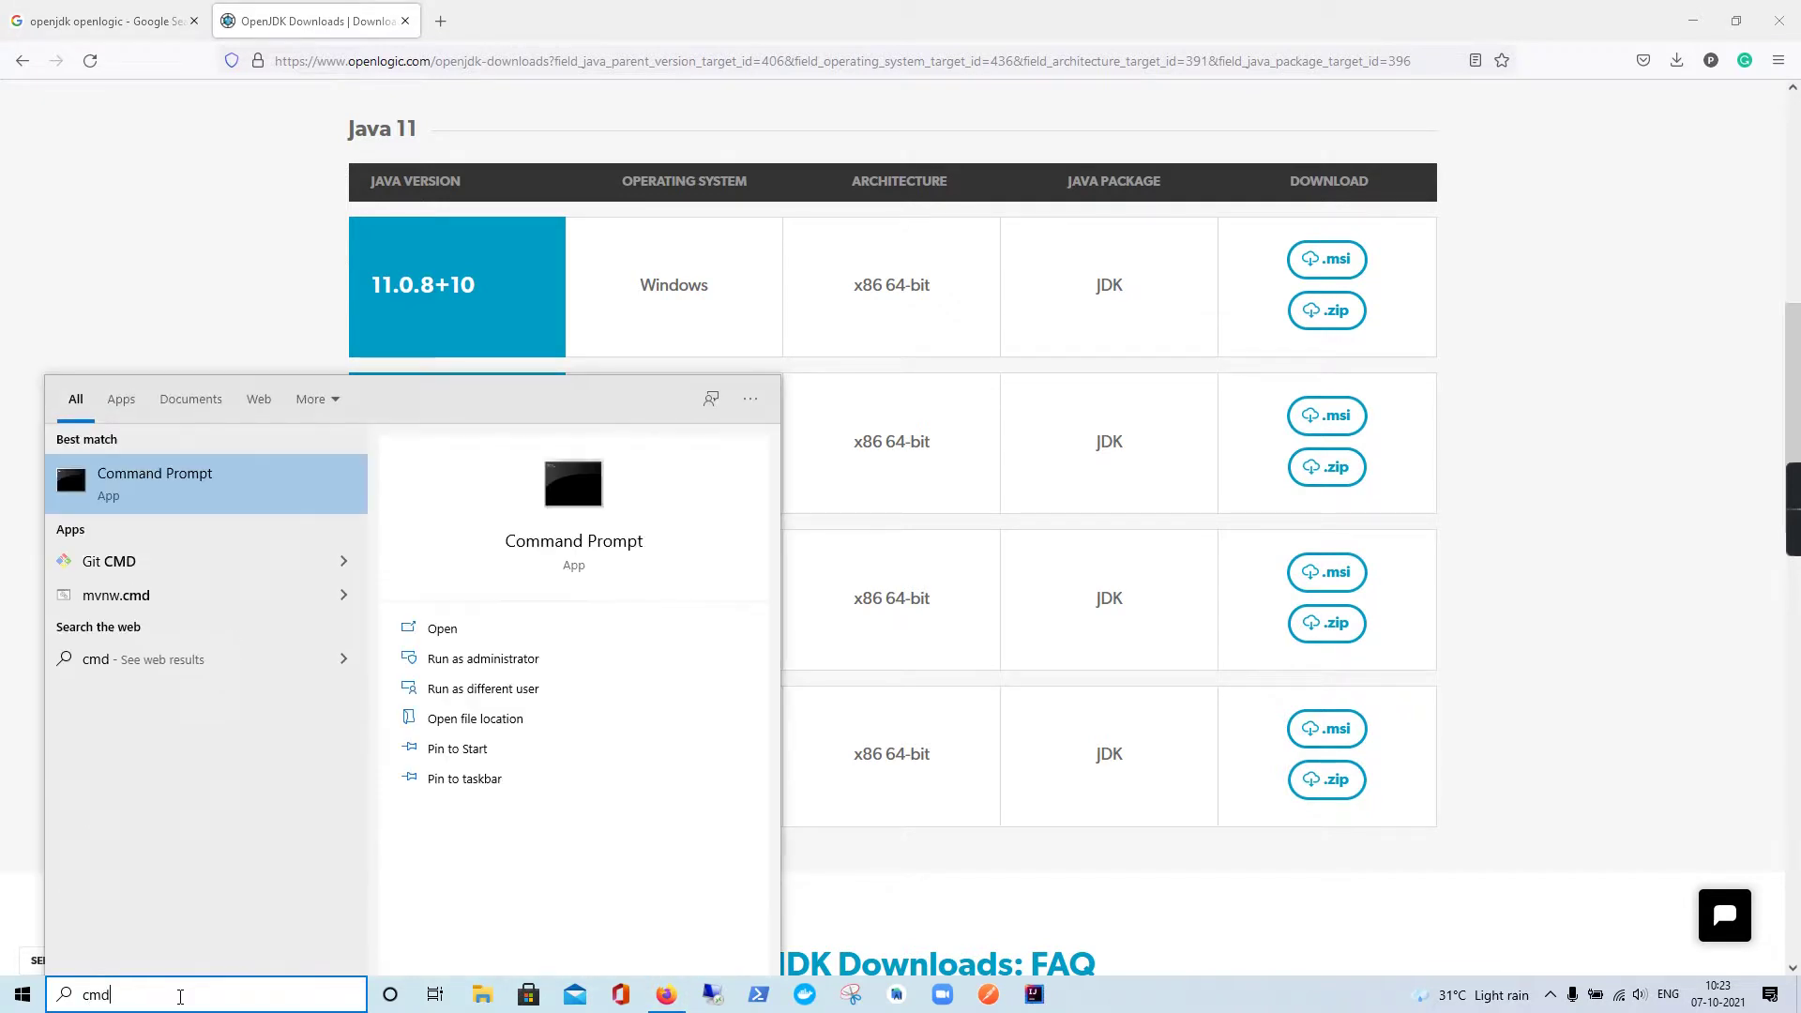
key(Return)
click(587, 394)
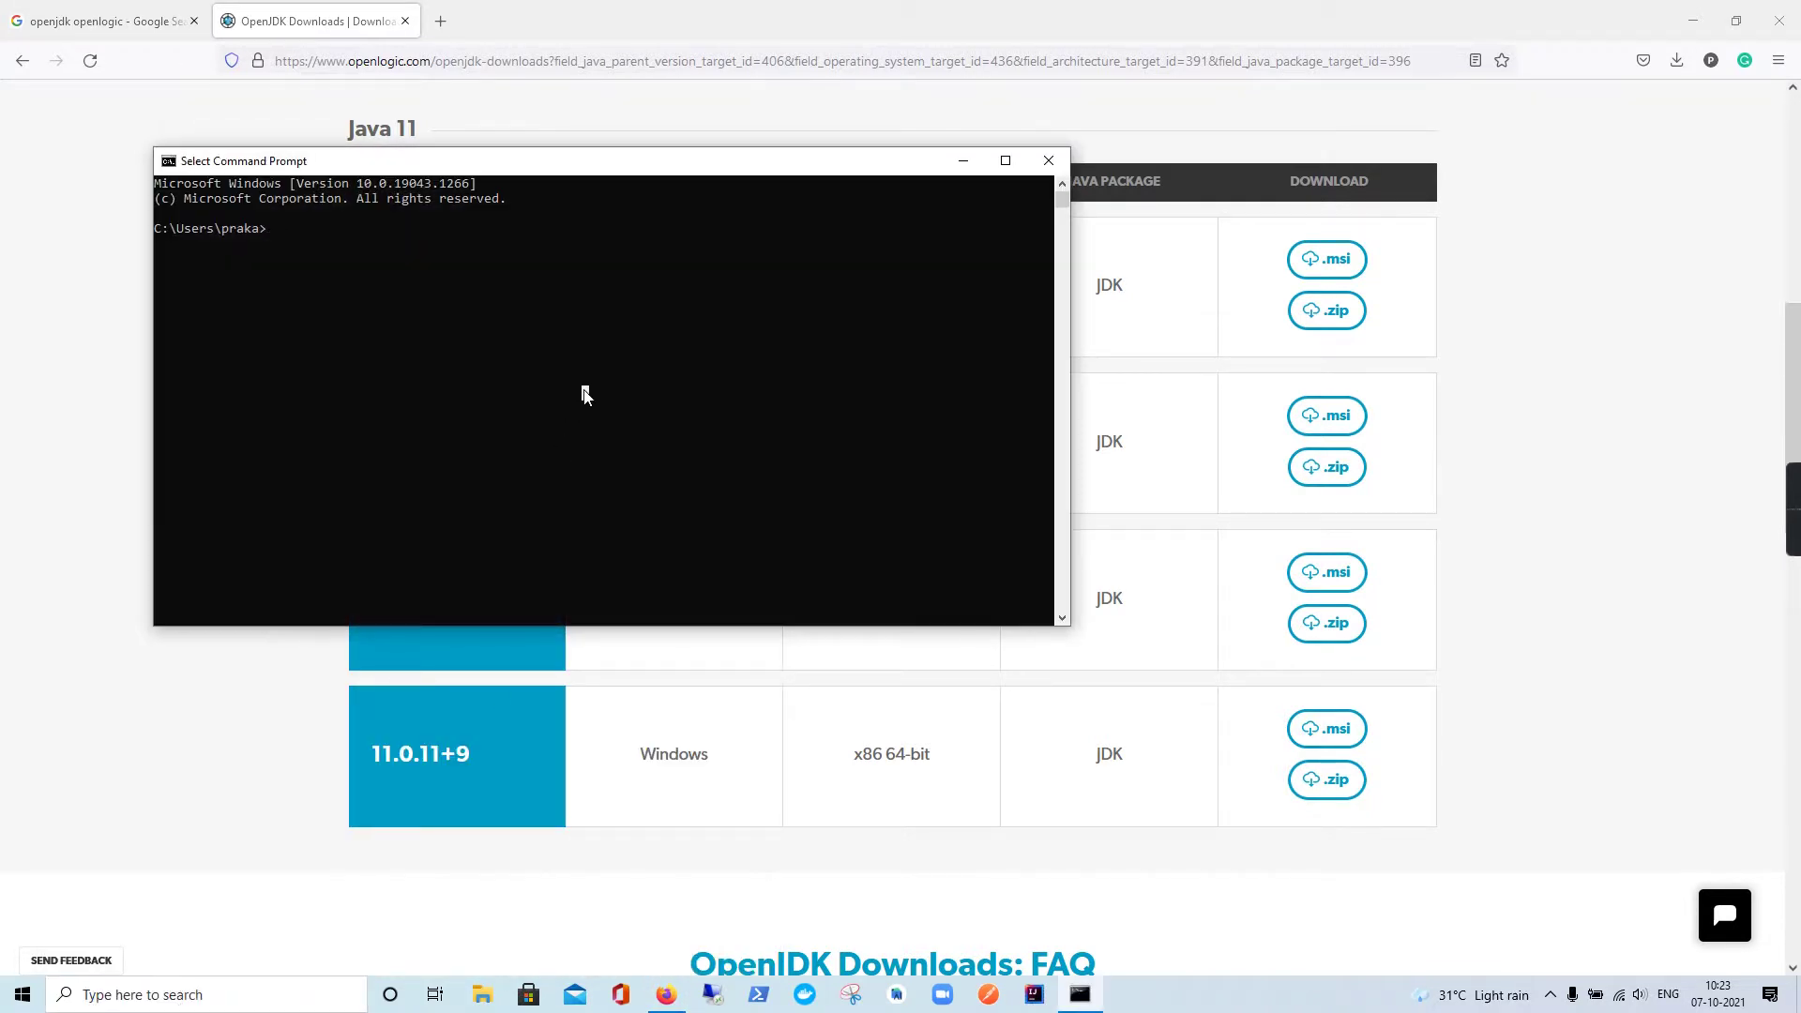
text(java -version)
key(Return)
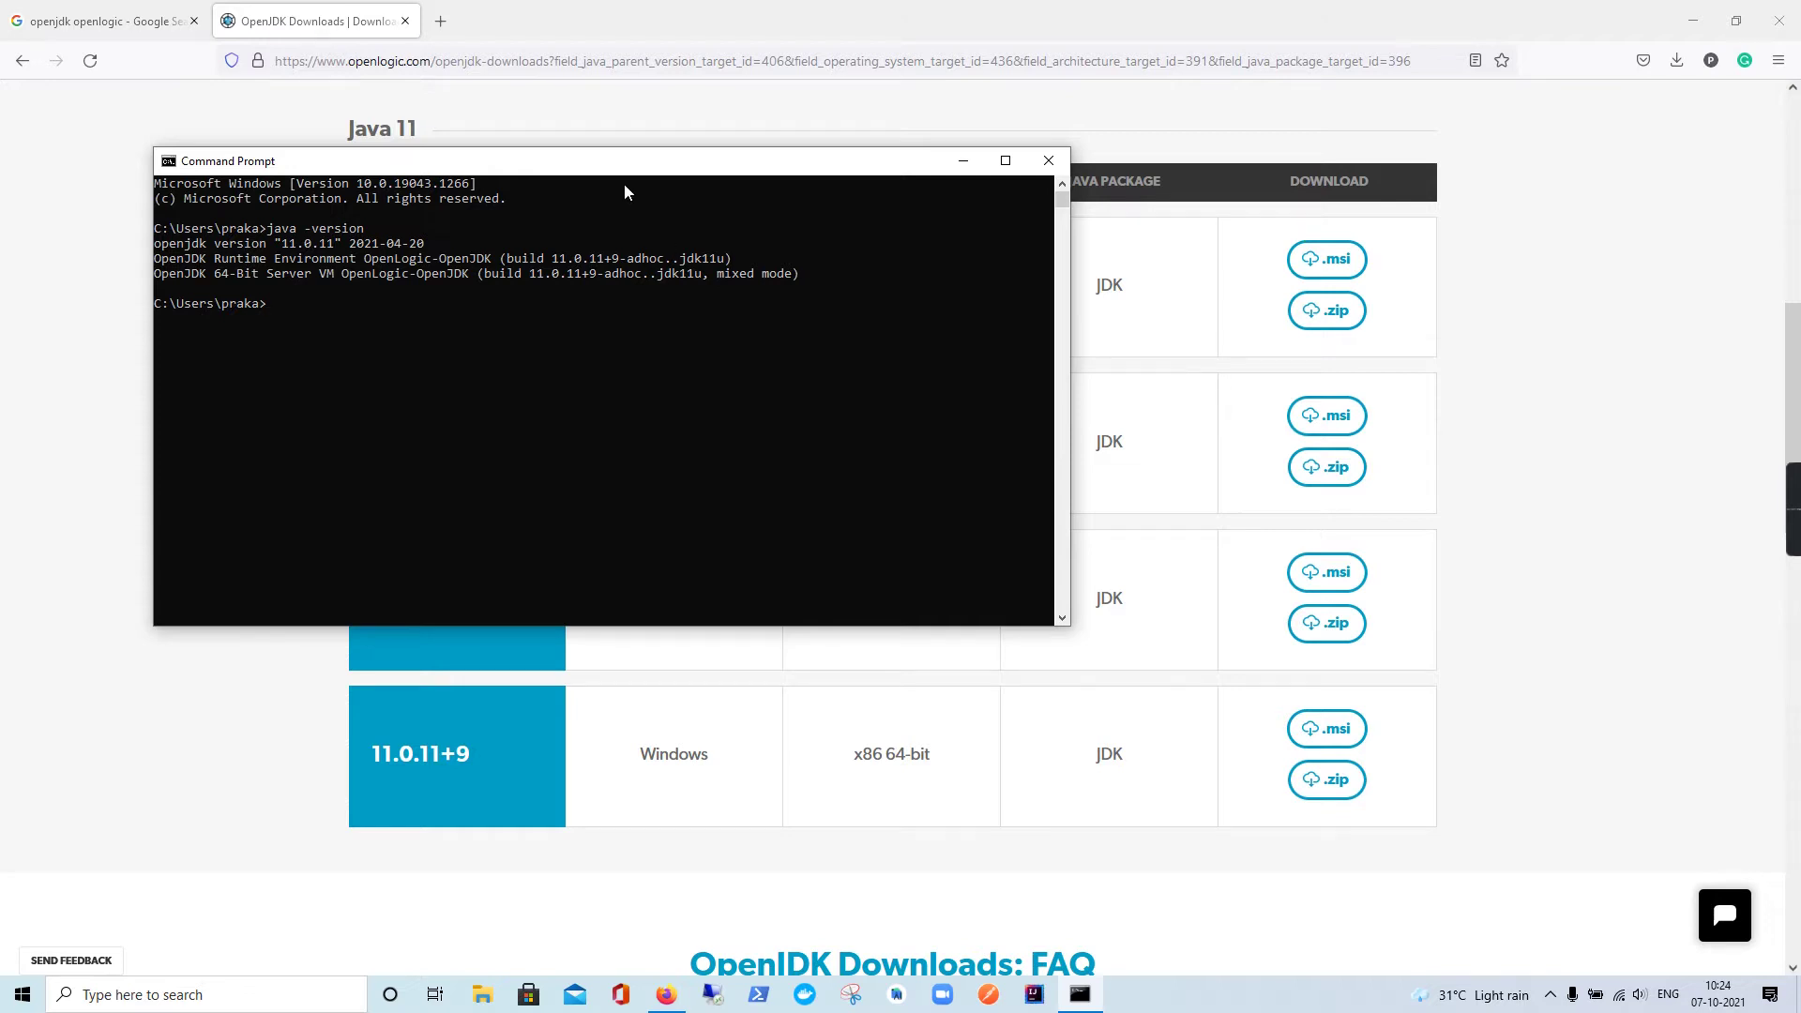
drag(623, 167, 734, 261)
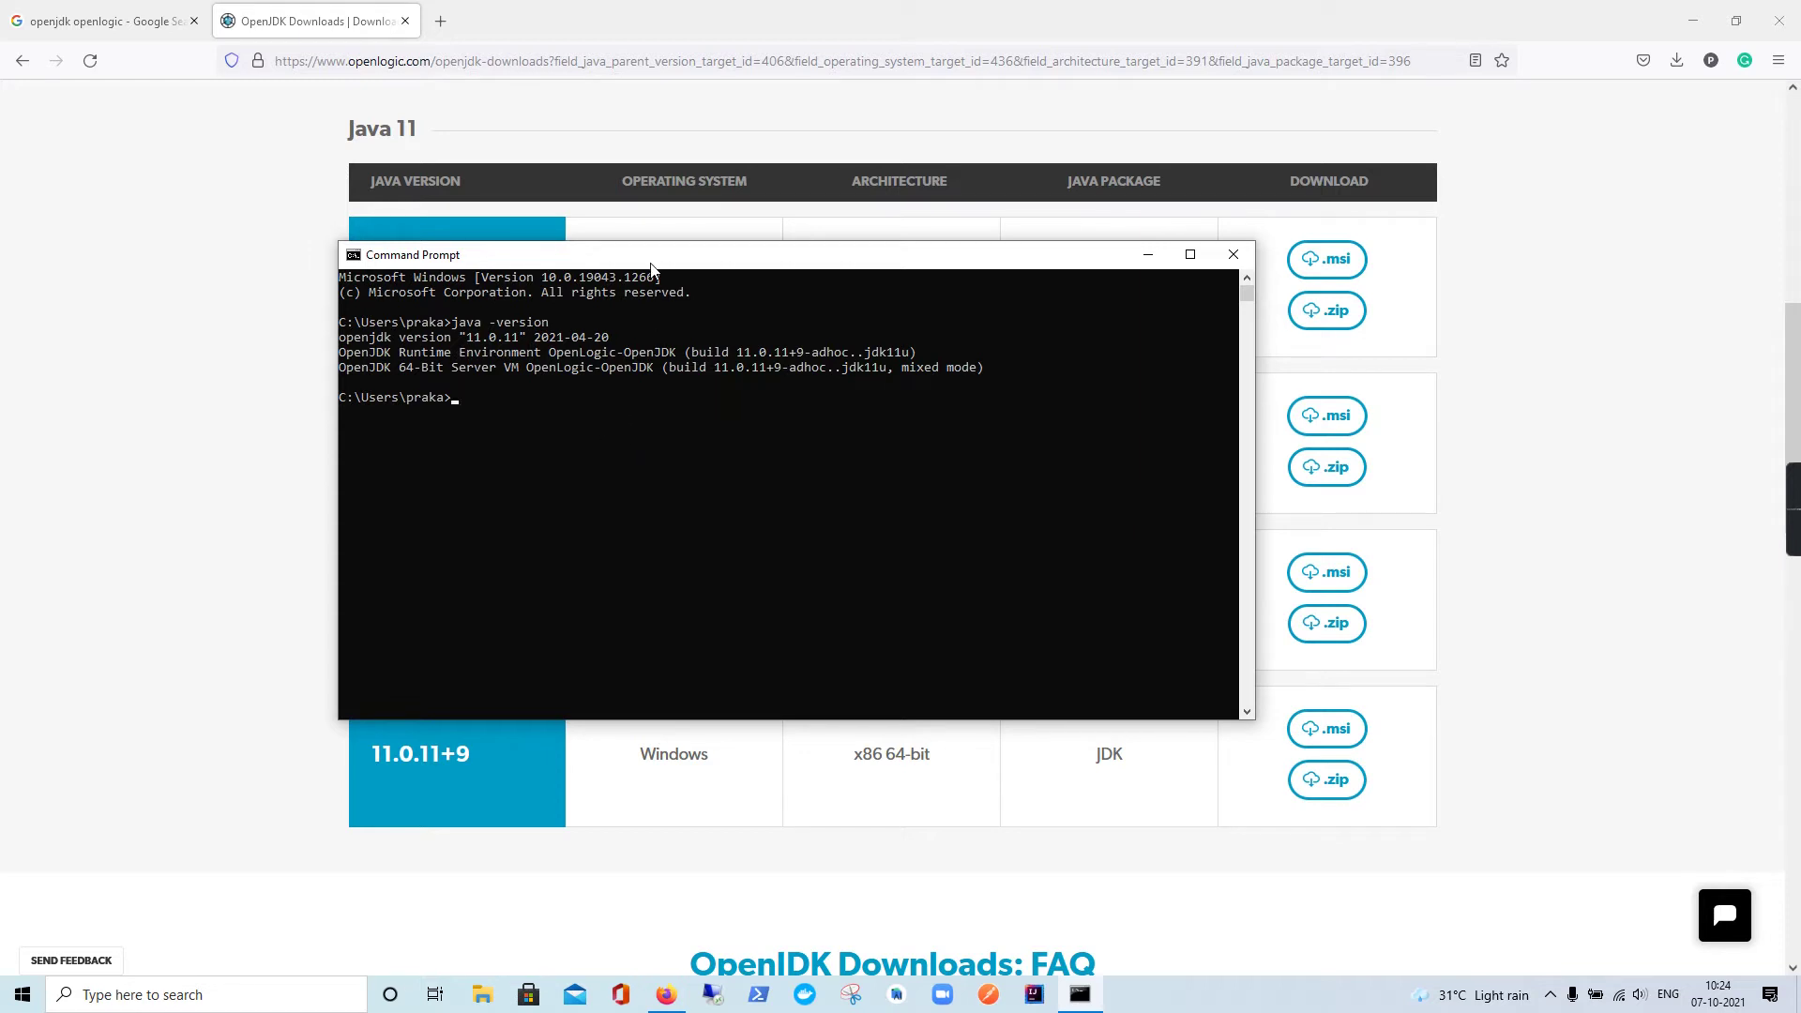
drag(656, 256, 749, 332)
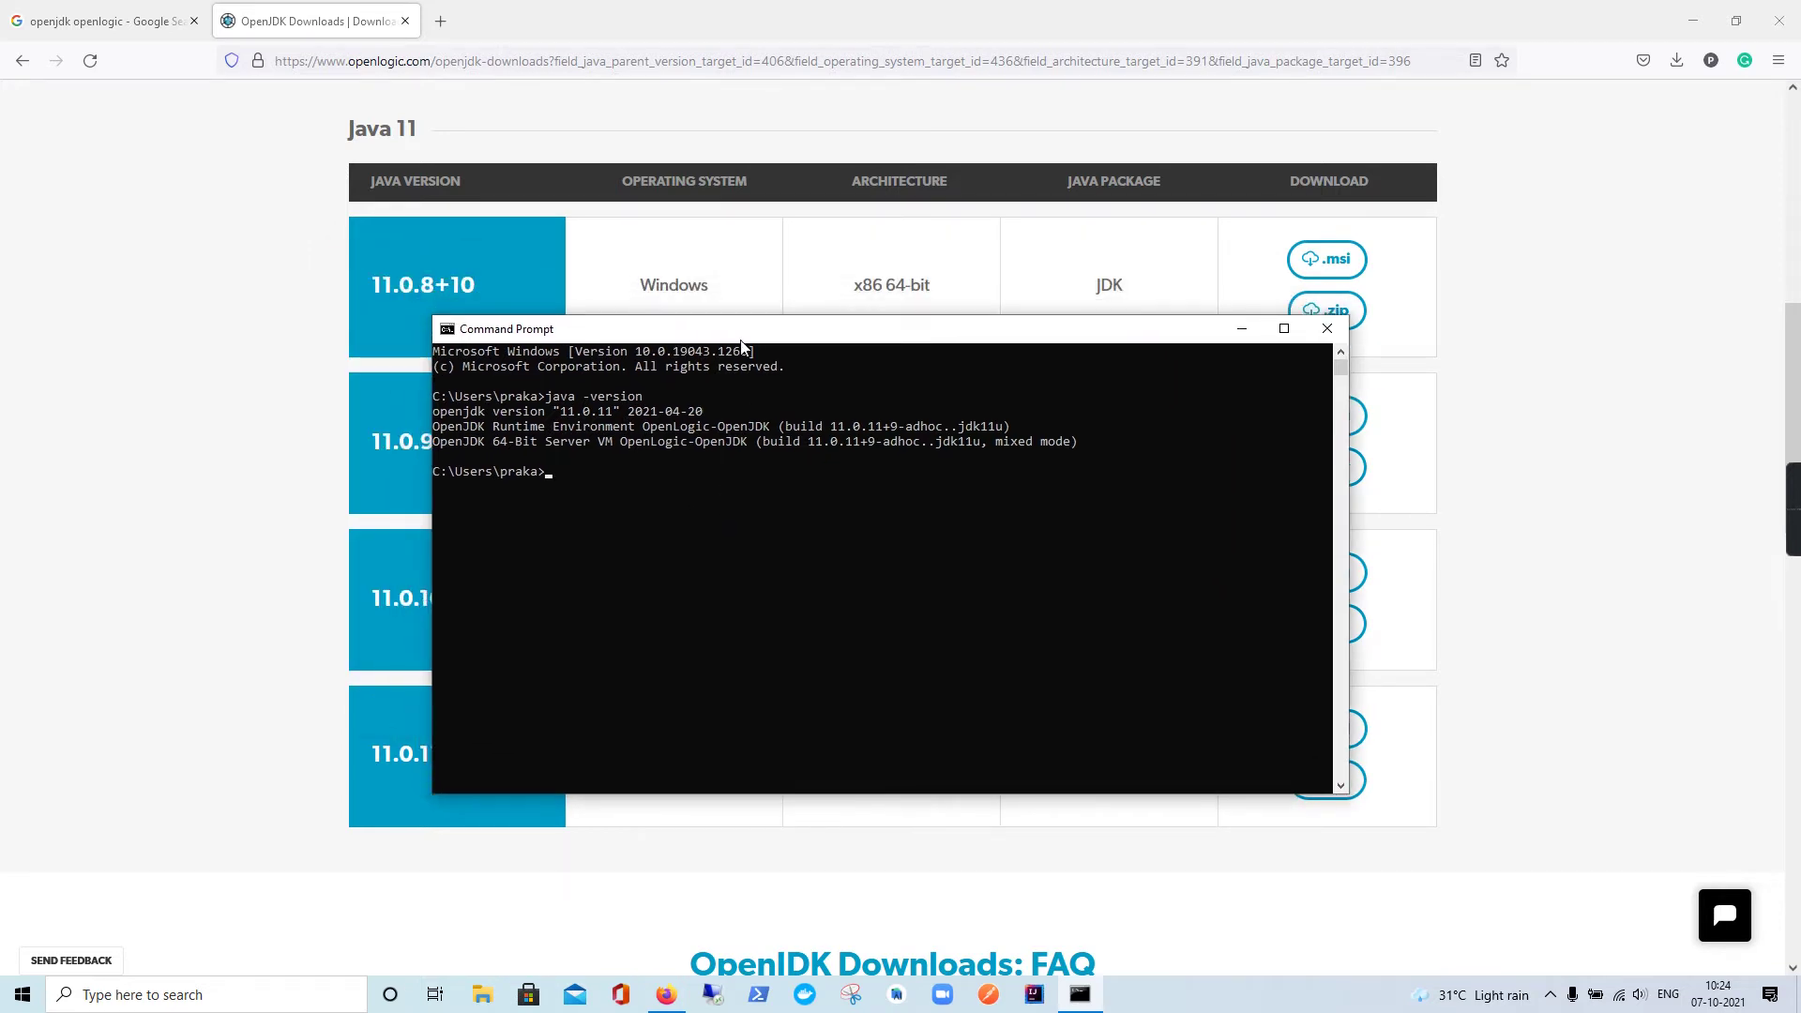